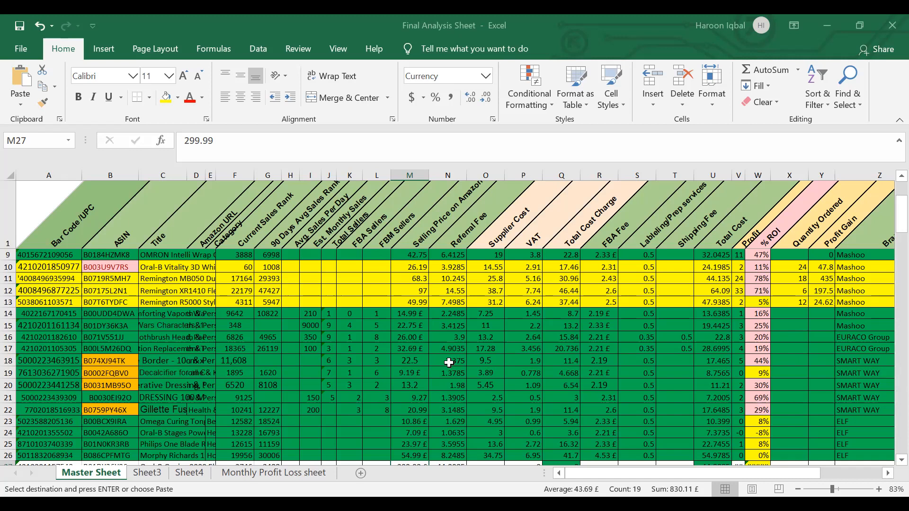
Step: Examine the selling prices and the referral fee formulas of the unfilled products in rows 27 to 29, ending at O27
scroll(452, 347, down, 4)
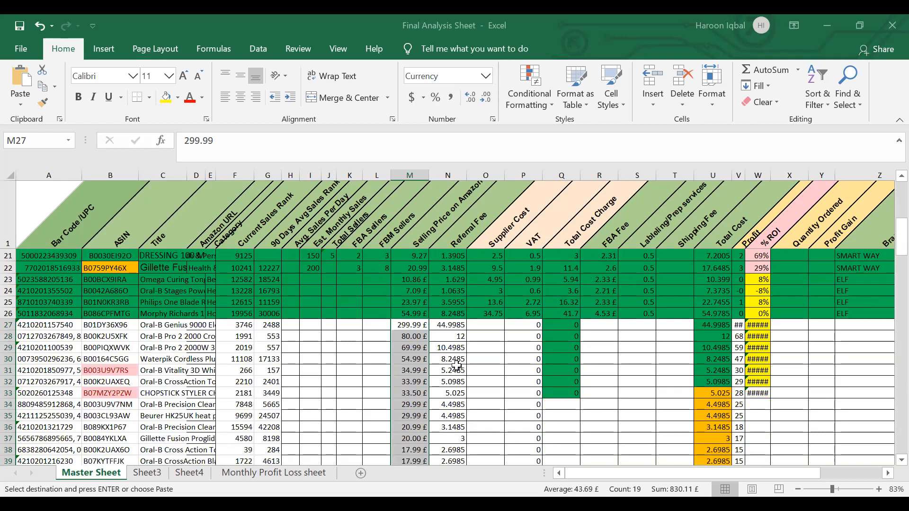
click(413, 327)
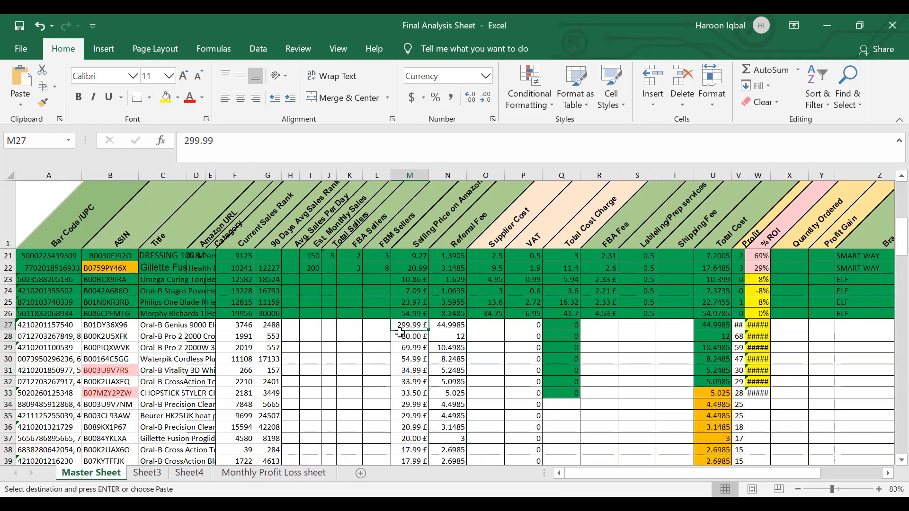
click(450, 325)
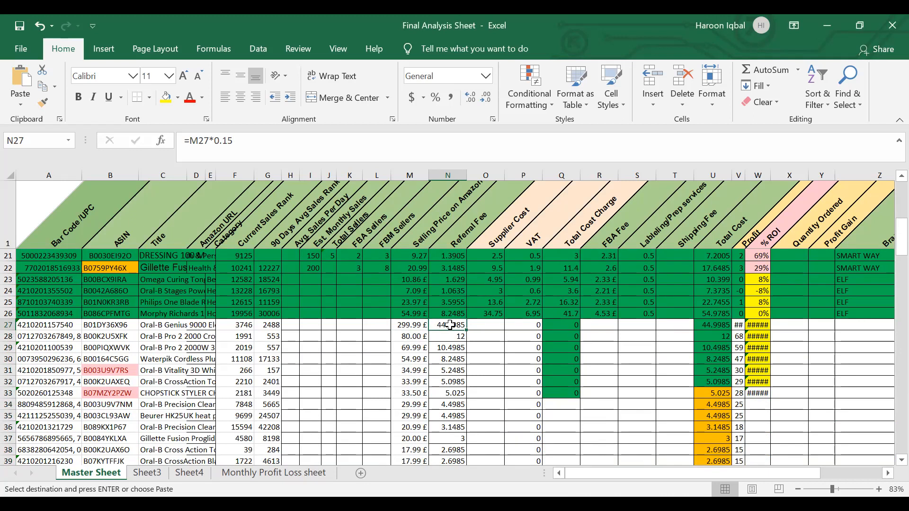
click(402, 335)
click(460, 336)
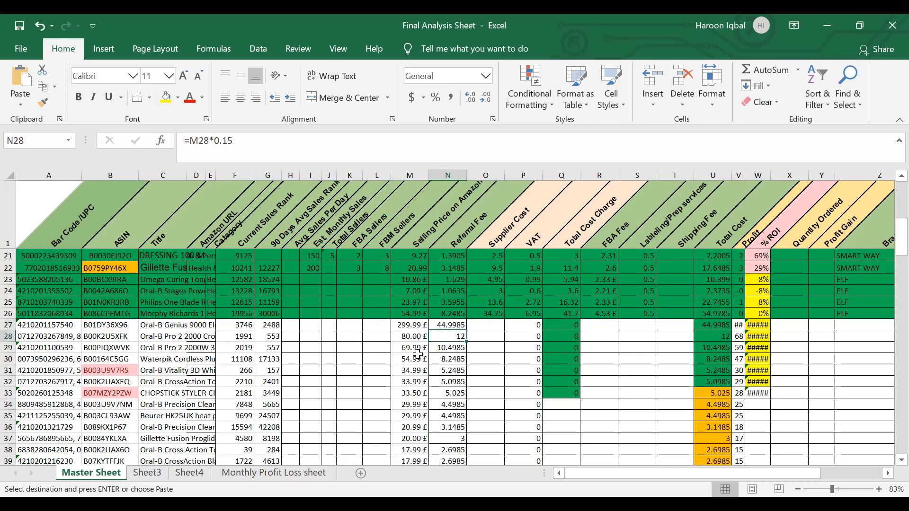
click(443, 351)
click(477, 323)
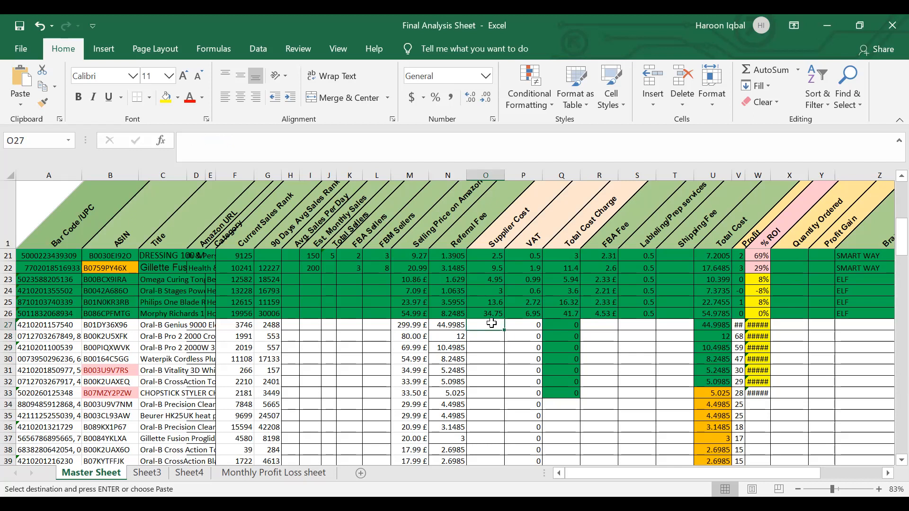
click(62, 322)
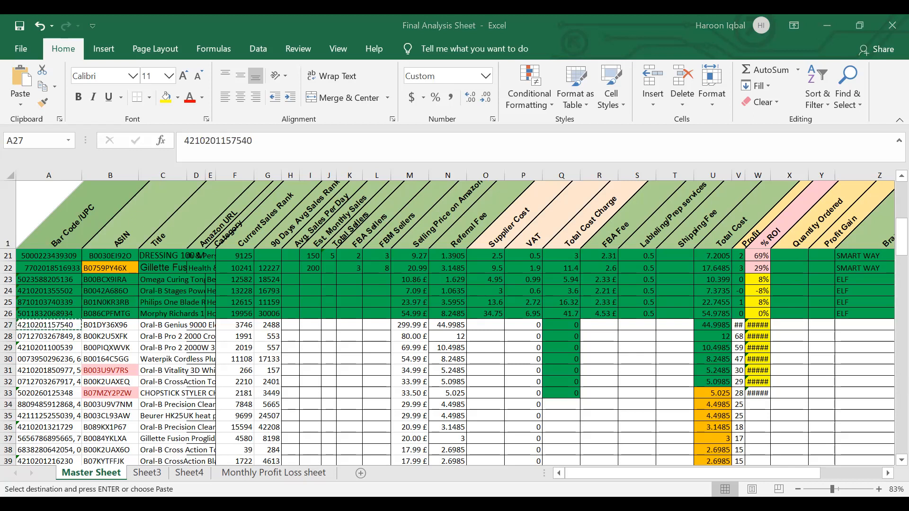
key(ctrl+f)
key(ctrl+v)
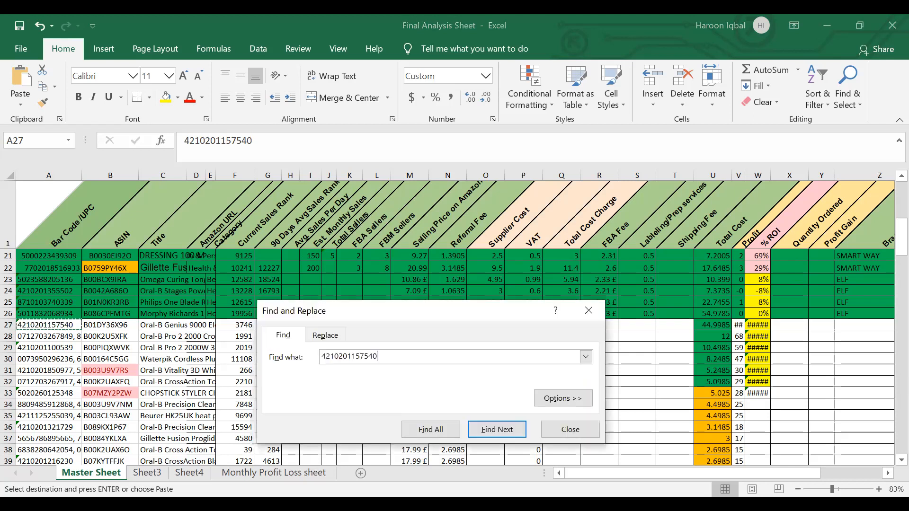
click(497, 429)
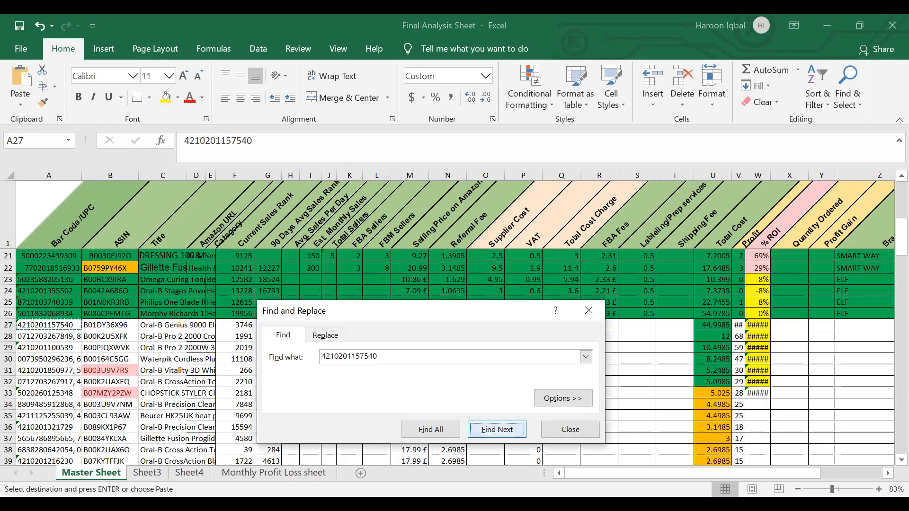
key(alt+Tab)
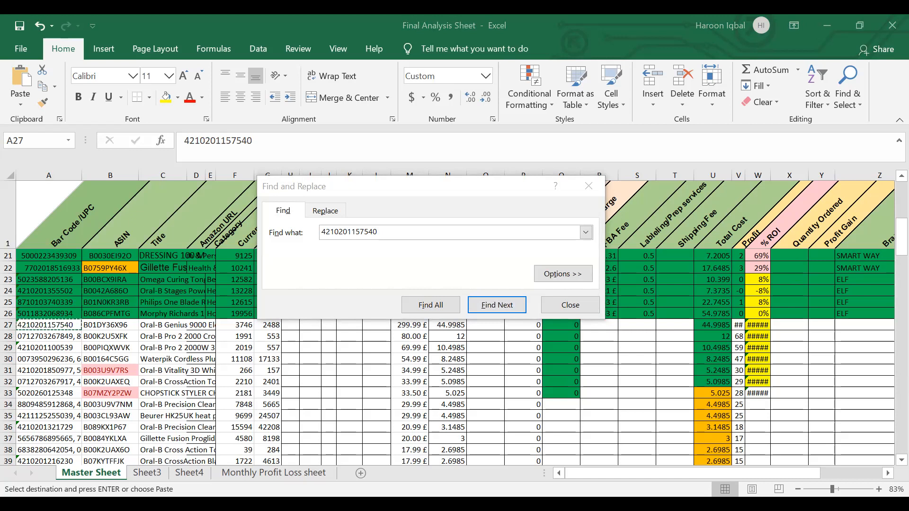
Step: Move the Find and Replace dialog clear of the data and enter 115 as the supplier cost in O27
drag(502, 191, 577, 44)
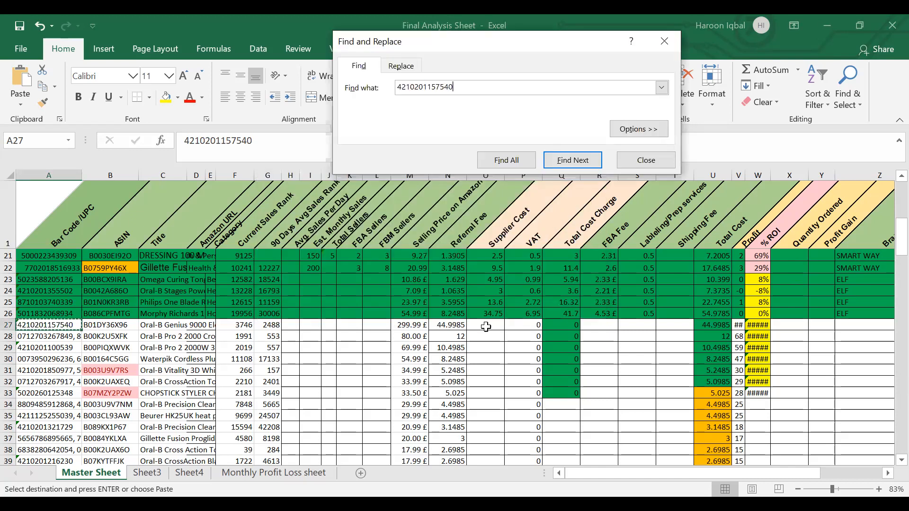
click(486, 326)
text(115)
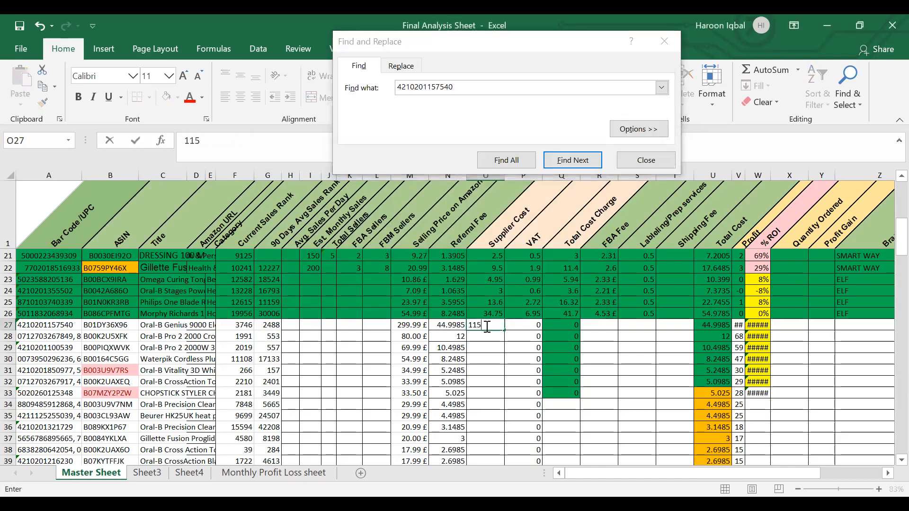
key(Tab)
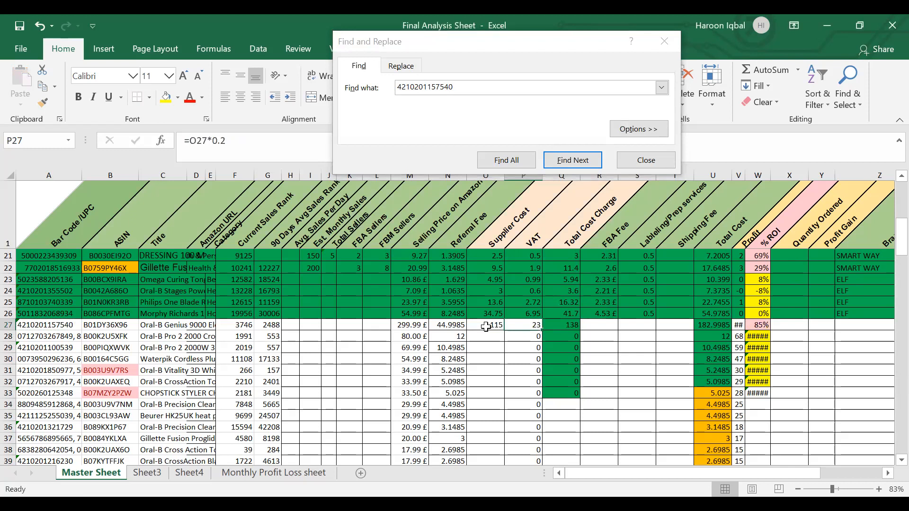
click(501, 359)
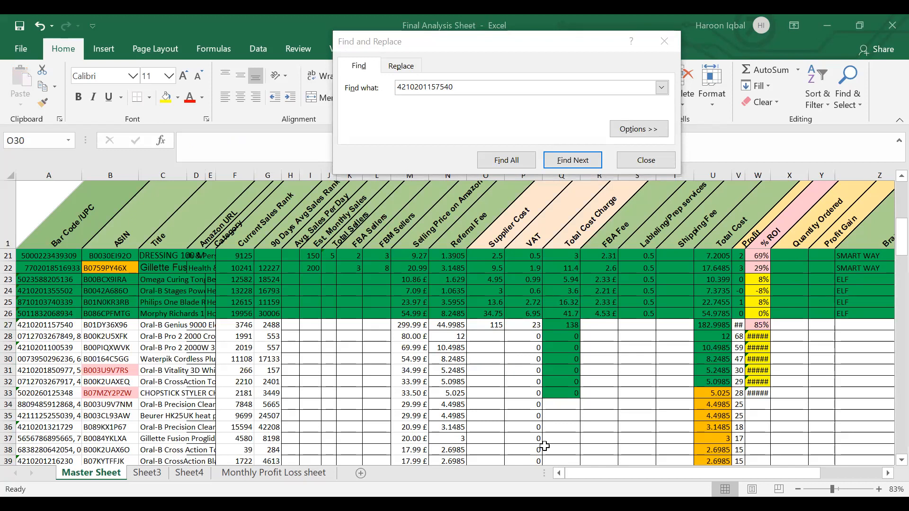
key(alt+Tab)
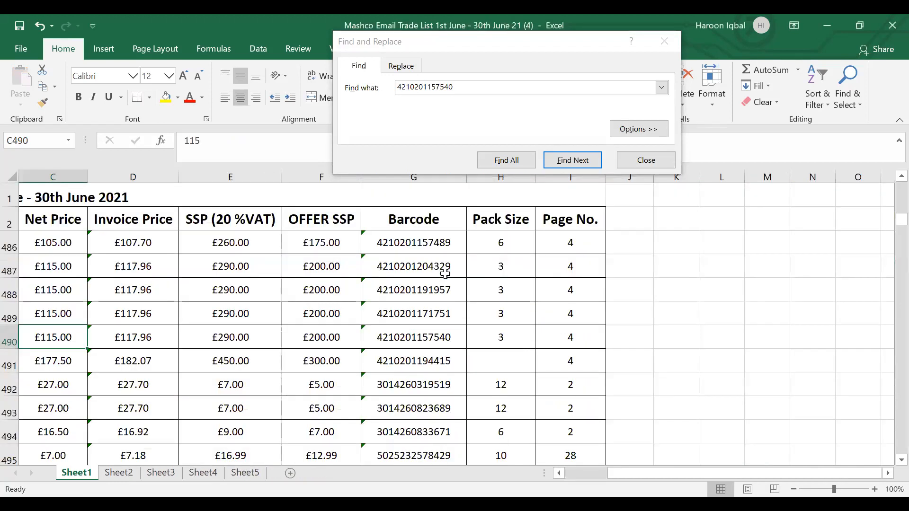
click(438, 243)
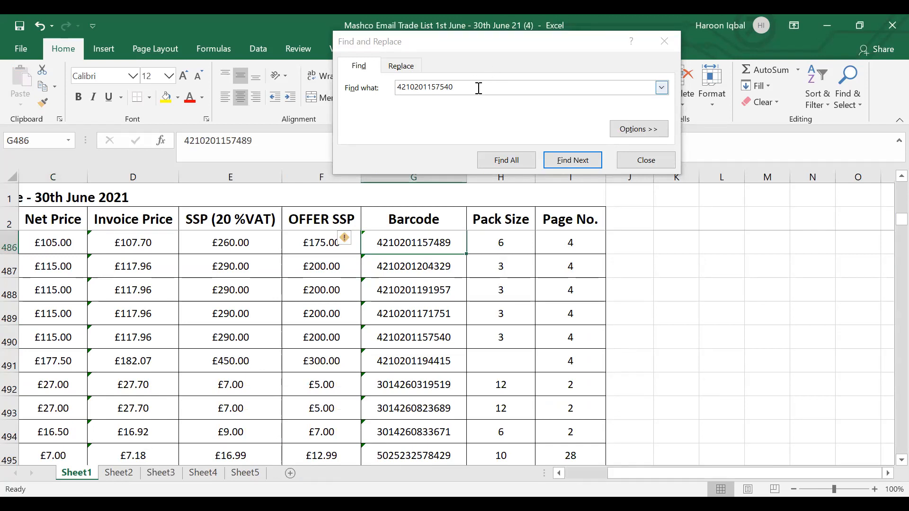
double_click(401, 87)
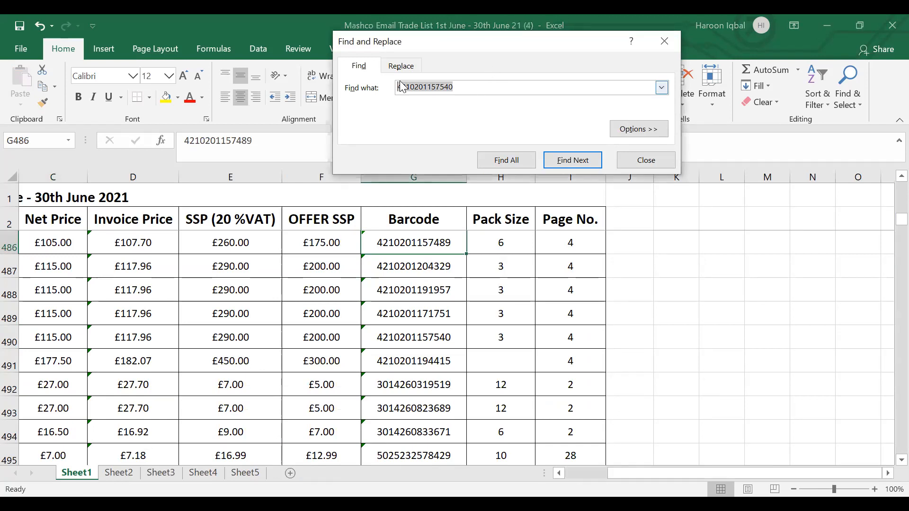
click(573, 160)
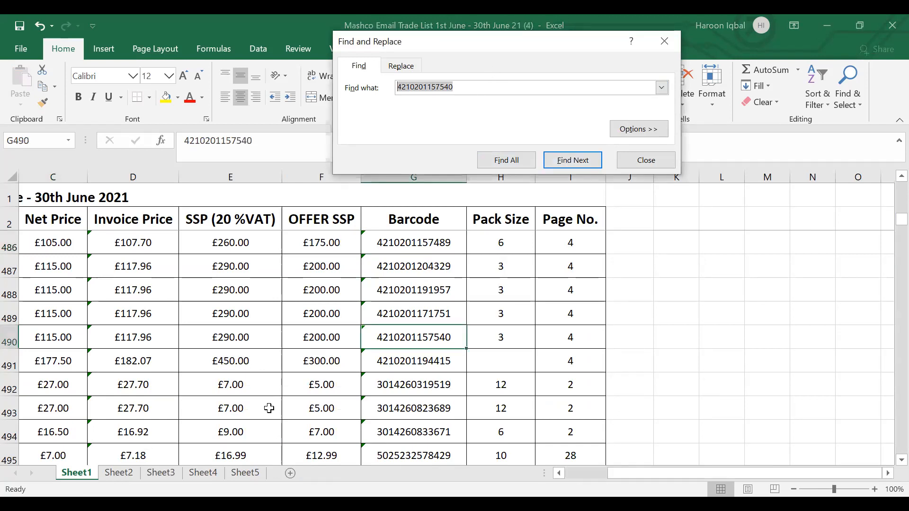
Step: Check the net price and the invoice price formula of the matching barcode's row in the trade list
click(424, 338)
key(Left)
key(Left)
key(Left)
key(Left)
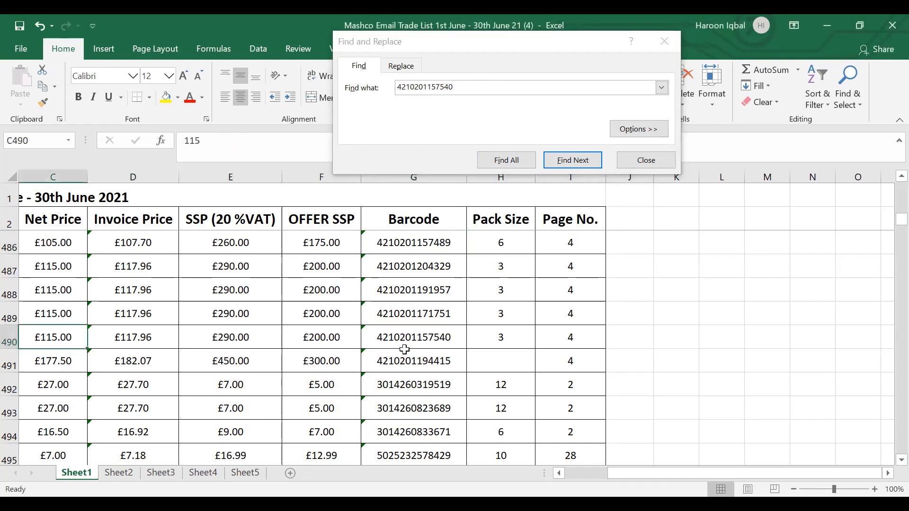
key(Right)
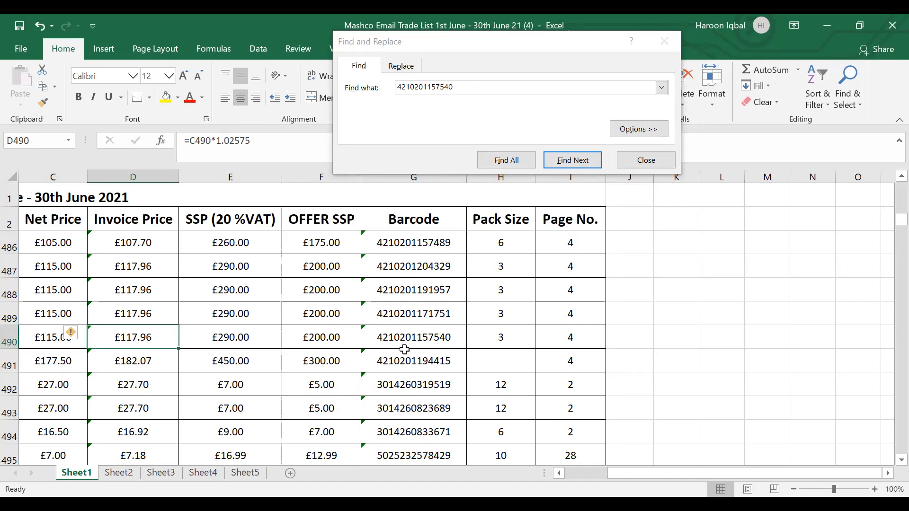
key(Left)
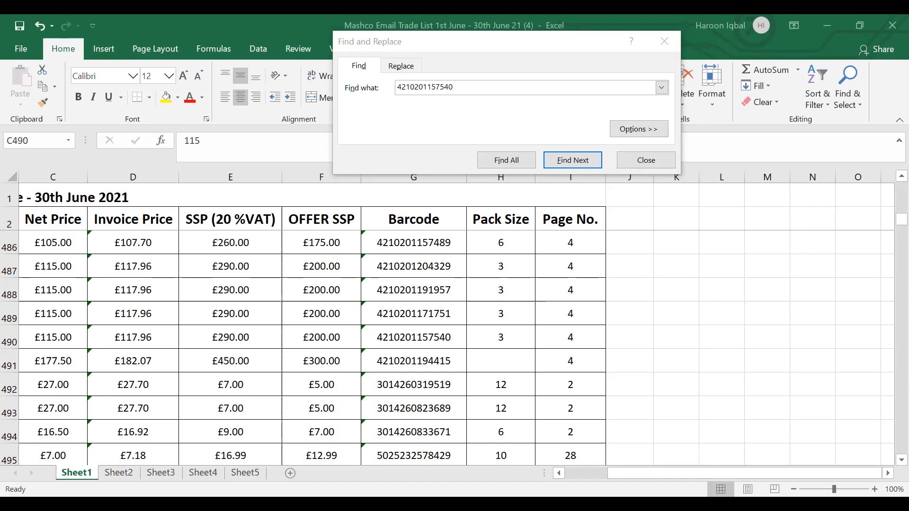
Step: Switch to the Keepa export workbook and copy the FBA fees in D2:D20 for use in the analysis sheet
key(alt+Tab)
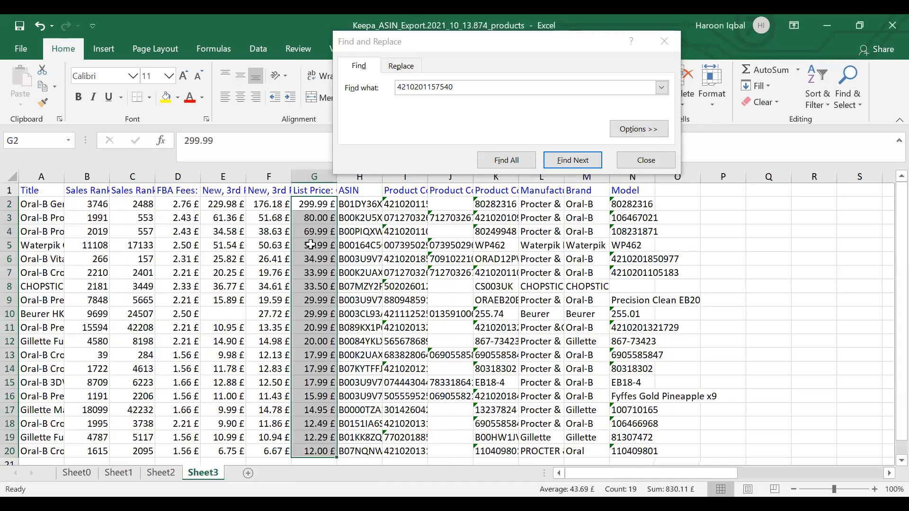
click(190, 204)
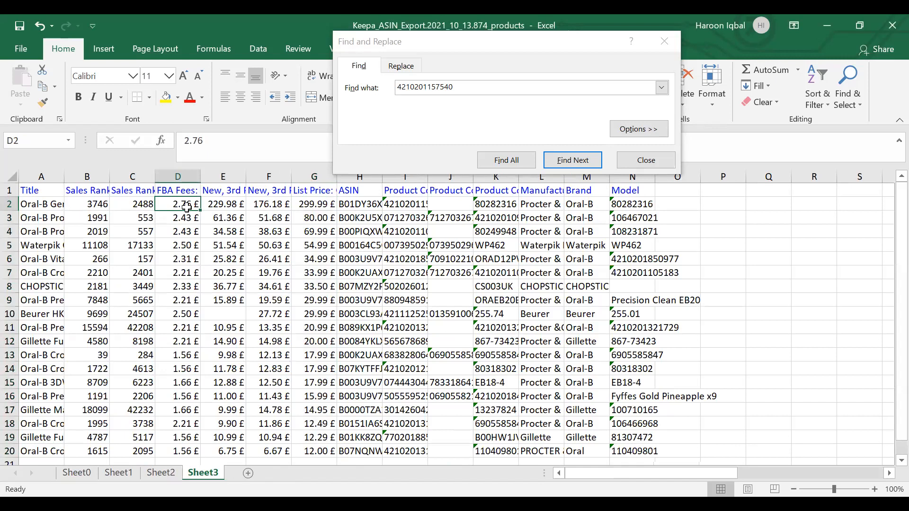
drag(180, 205, 184, 454)
key(ctrl+c)
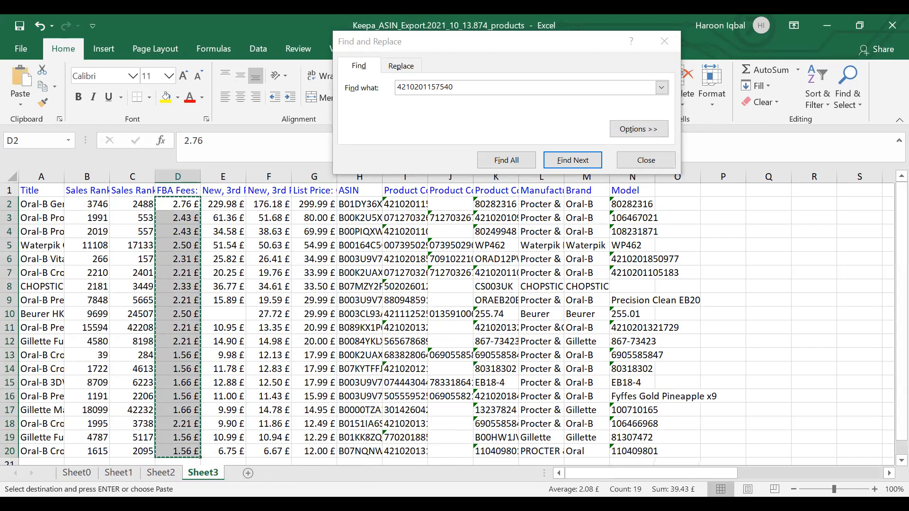
key(alt+Tab)
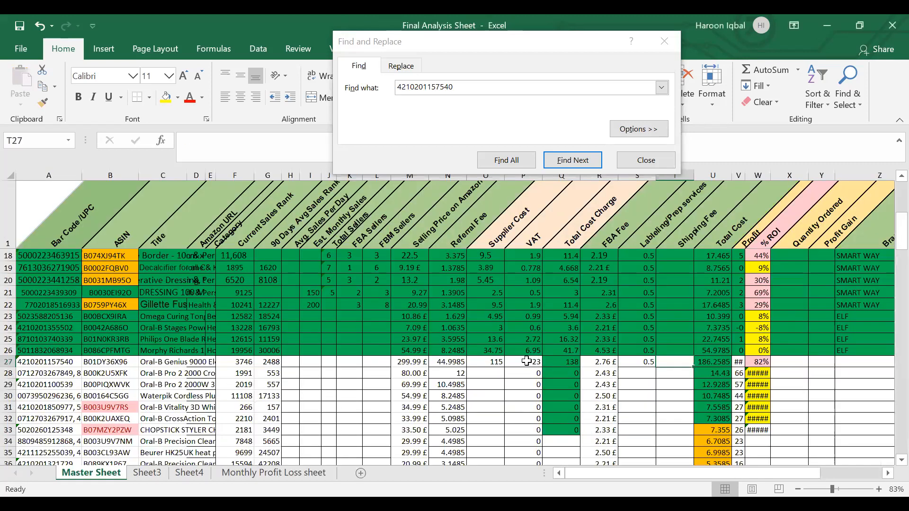
Step: In the Final Analysis Sheet, review row 27's supplier cost, VAT, total cost charge, FBA fee and labelling/prep cost
click(511, 364)
click(491, 364)
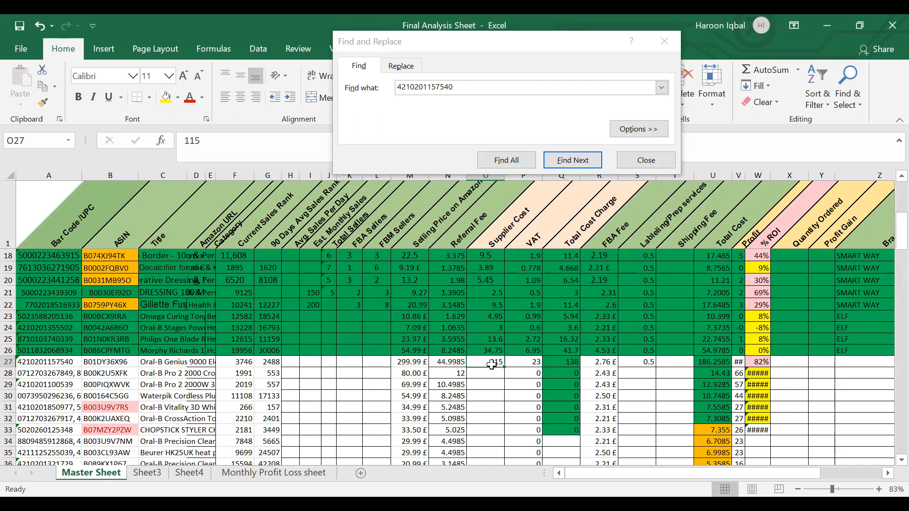
key(Right)
key(Right)
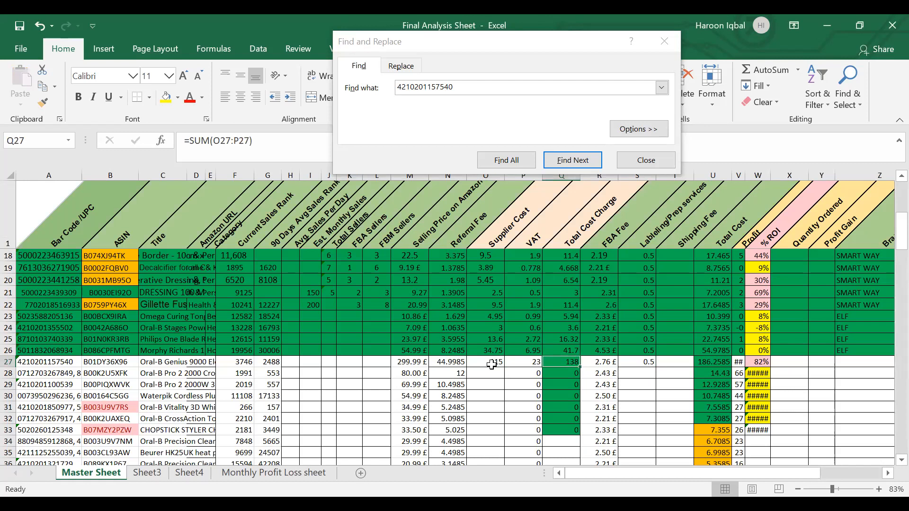
key(Right)
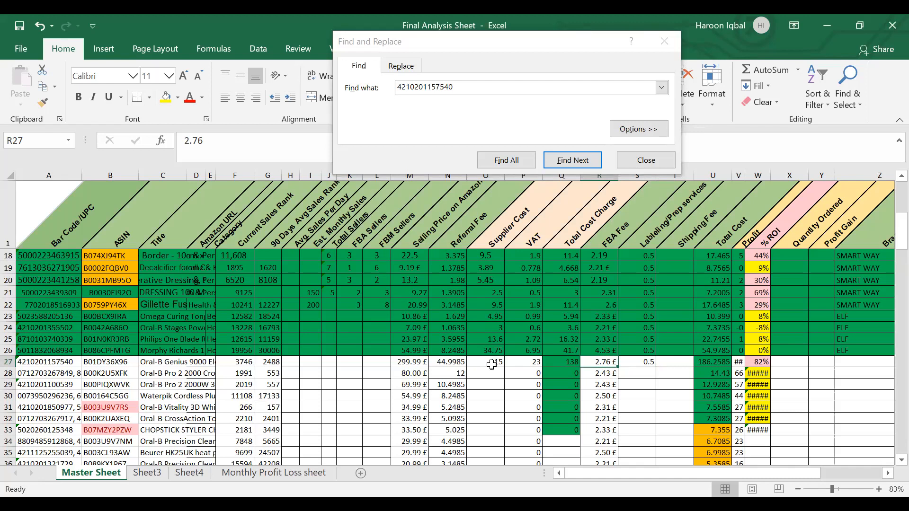
key(Right)
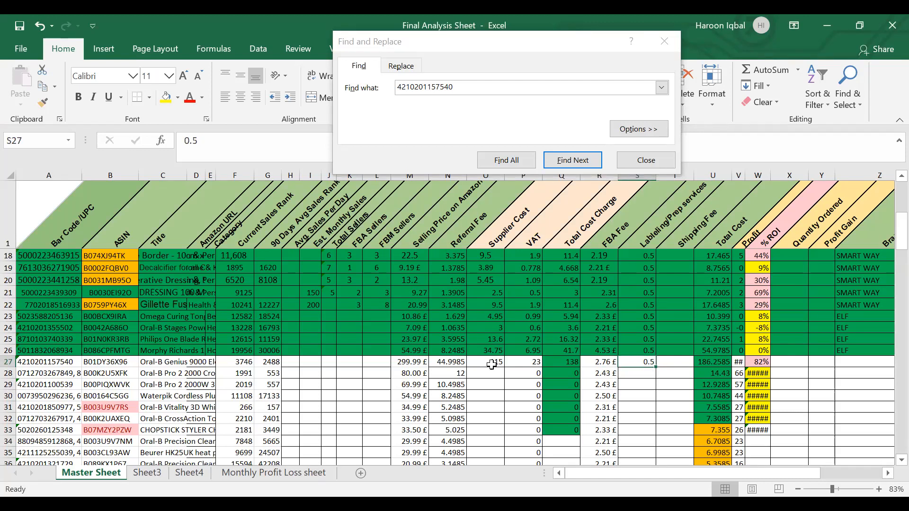
Step: Fill the cost cells N27:T27, from Referral Fee to Shipping Fee, with red
click(458, 363)
drag(458, 363, 682, 359)
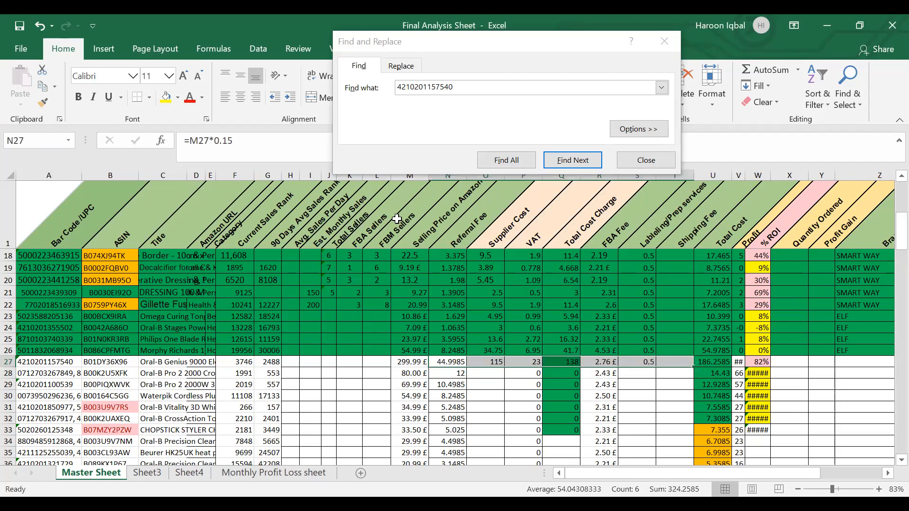
click(178, 97)
click(179, 208)
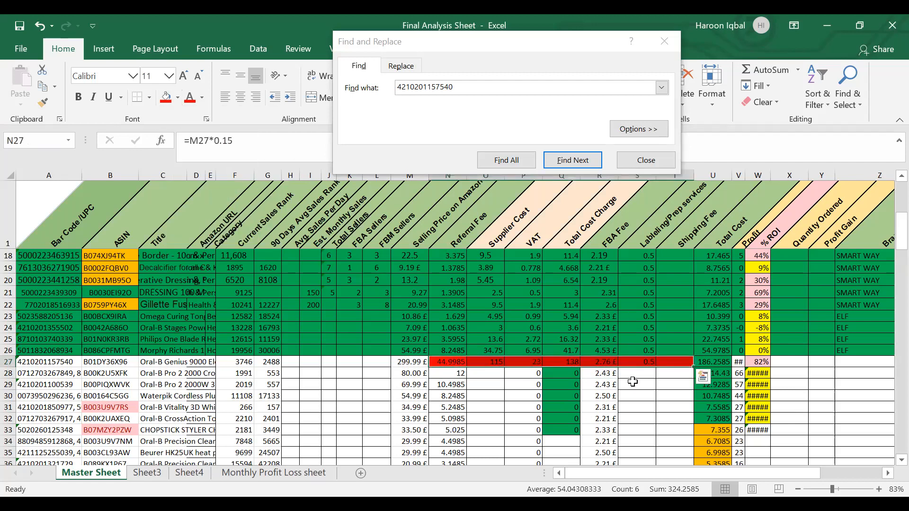
Step: Check the total cost and profit formulas in row 27 and autofit the Profit column's width
click(714, 365)
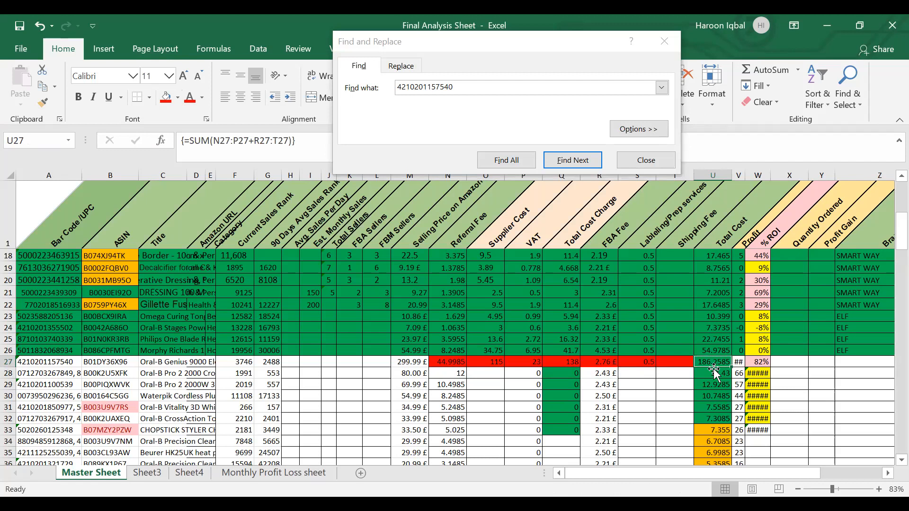
click(735, 363)
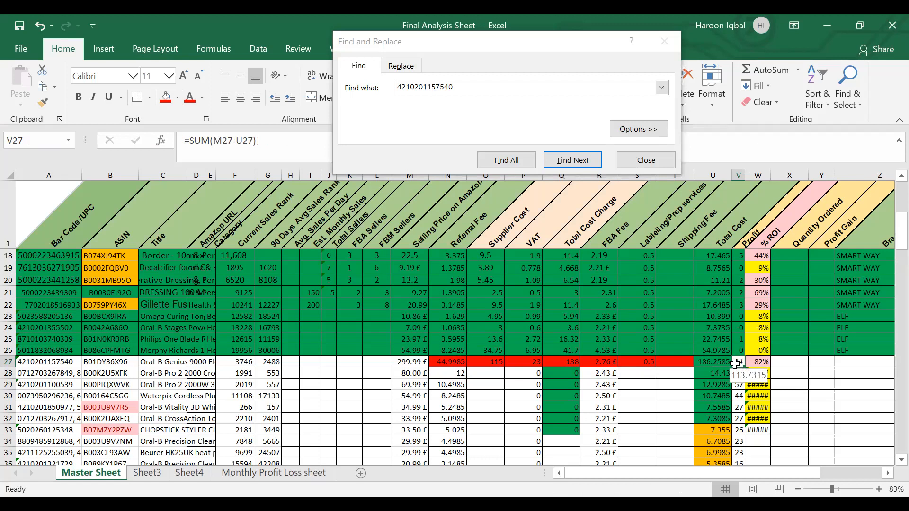
double_click(743, 179)
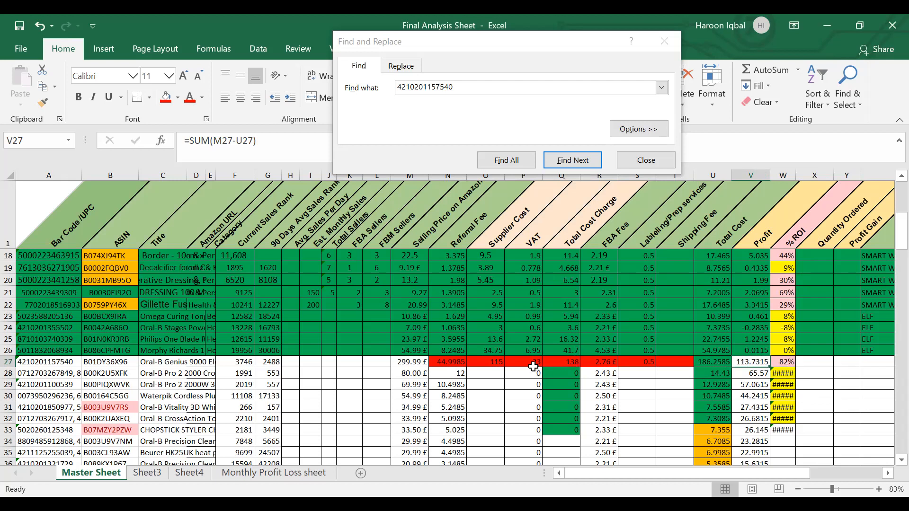
Step: Inspect the supplier cost and the VAT formula in row 27
click(487, 362)
click(518, 361)
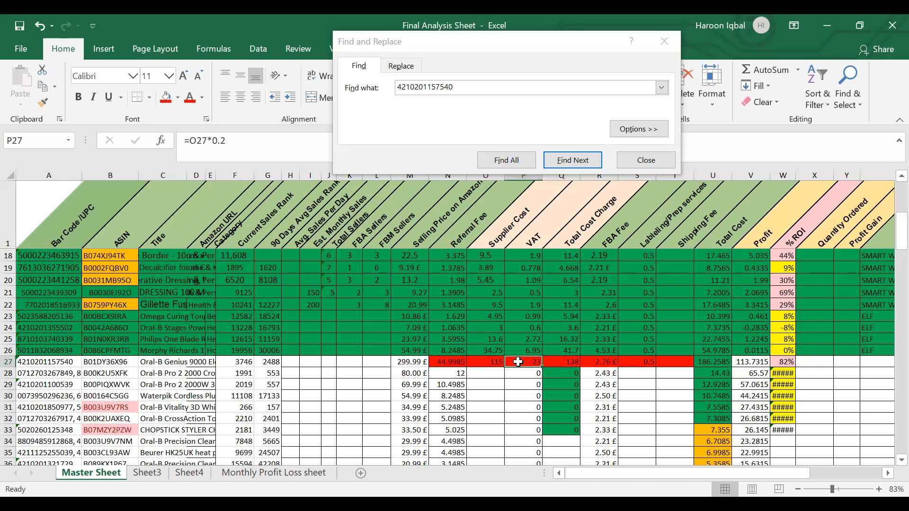
click(486, 362)
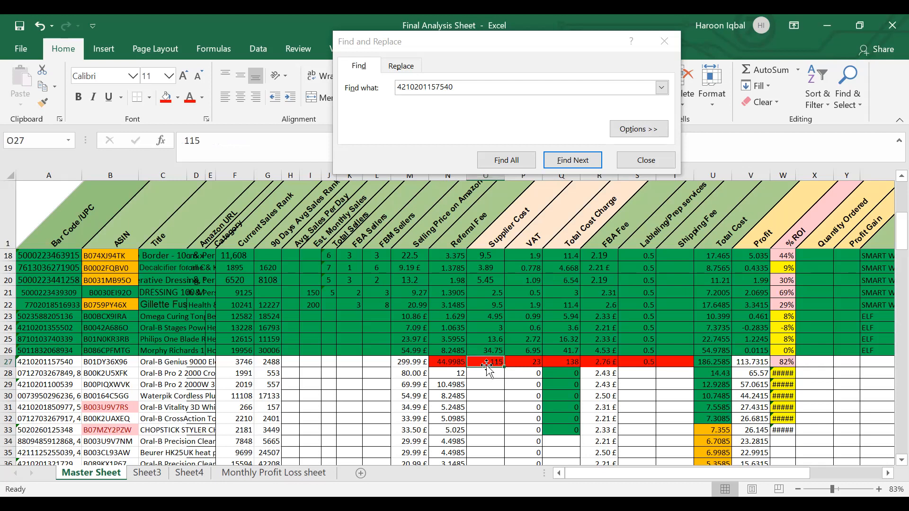
Step: Review the FBA fee, the labelling/prep cost and the ROI formula in row 27
click(607, 365)
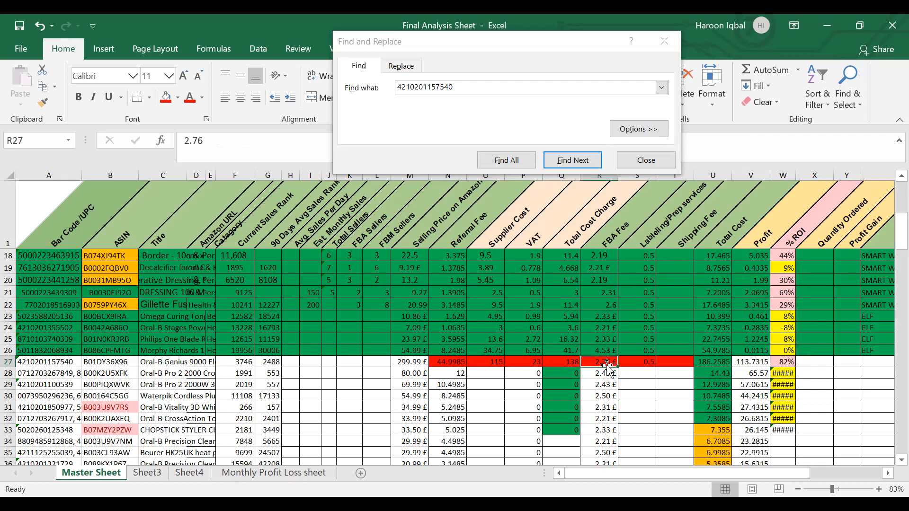
click(642, 365)
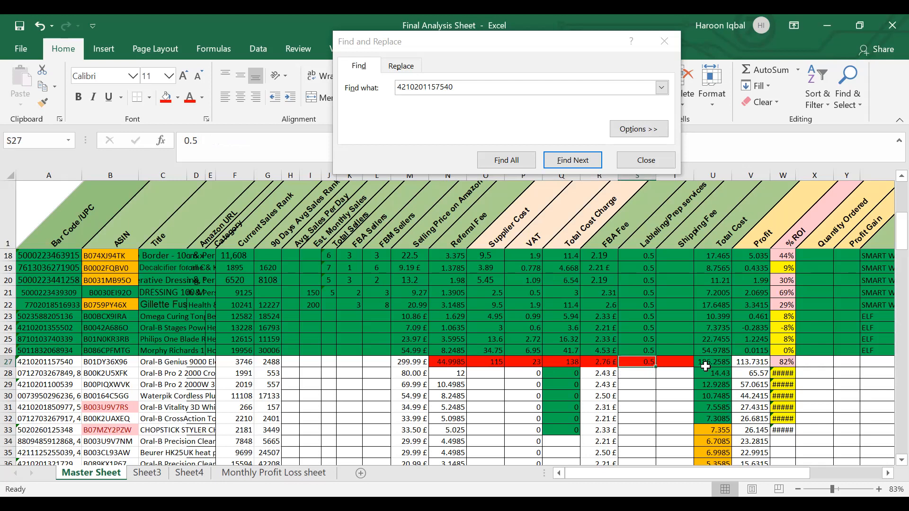
click(785, 362)
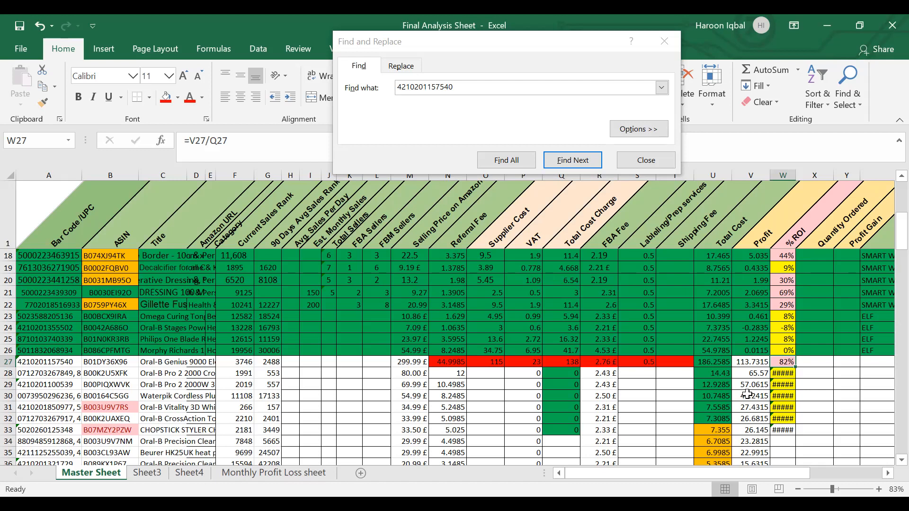
Step: Autofit the Category column's width and check the current and 90-day average sales ranks in row 27
click(238, 363)
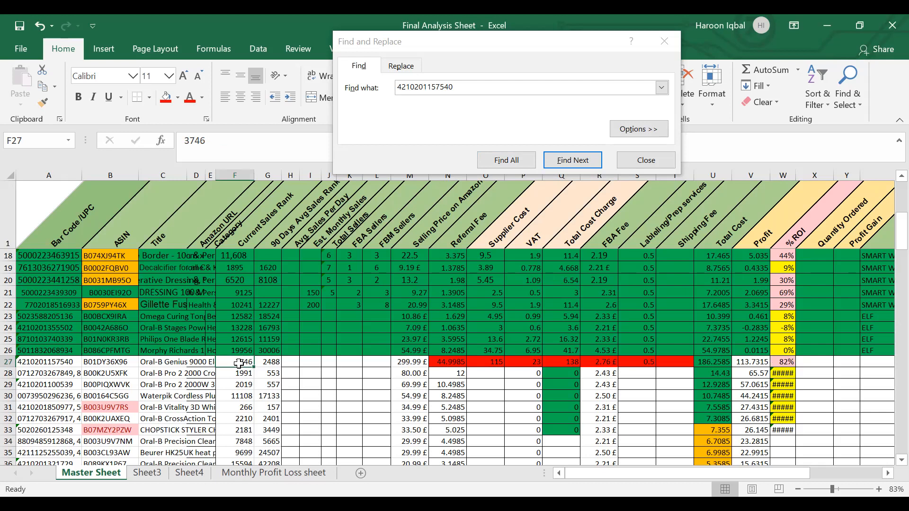
click(214, 246)
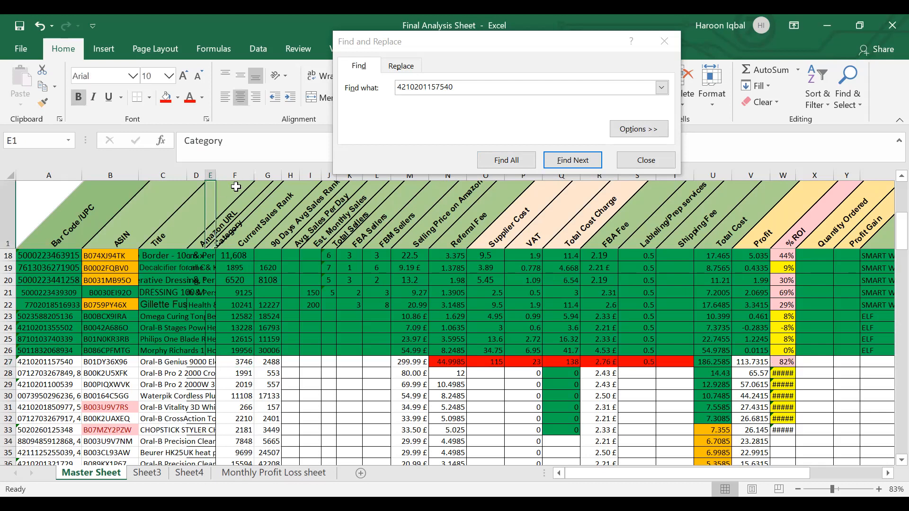
double_click(215, 176)
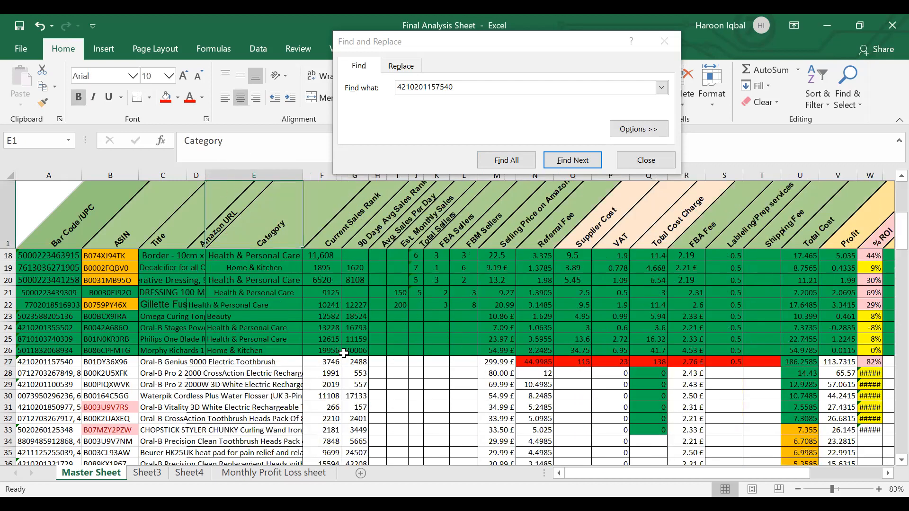
click(334, 365)
click(372, 363)
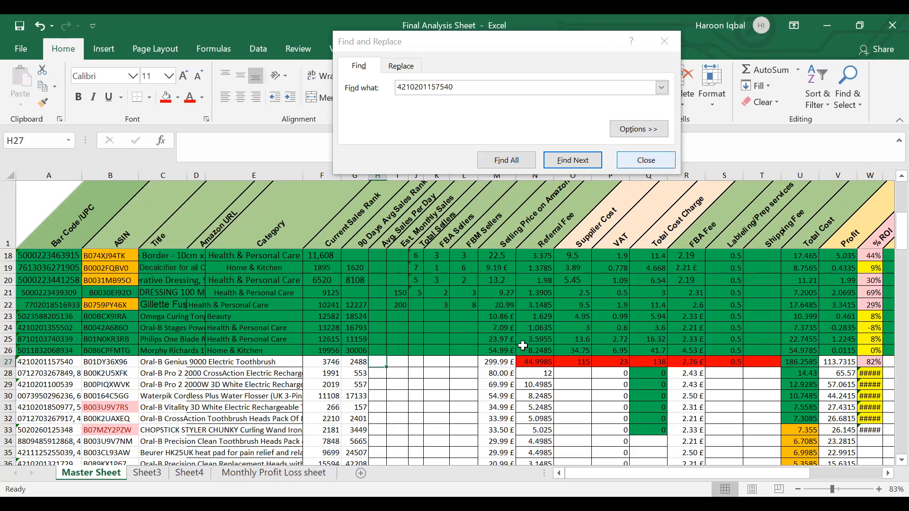
Step: Close the search dialog, copy row 27's ASIN B01DY36X96 and load it in Keepa's Product Viewer in Chrome
click(646, 159)
click(119, 363)
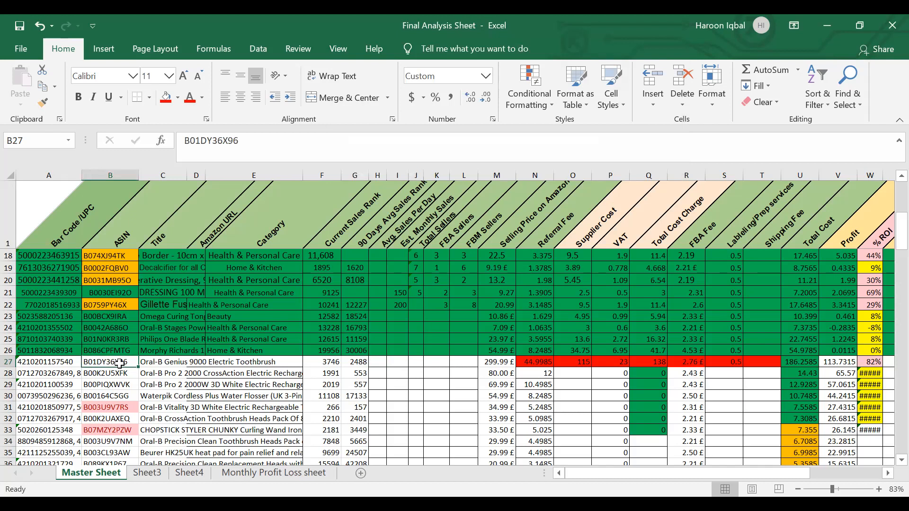
key(ctrl+c)
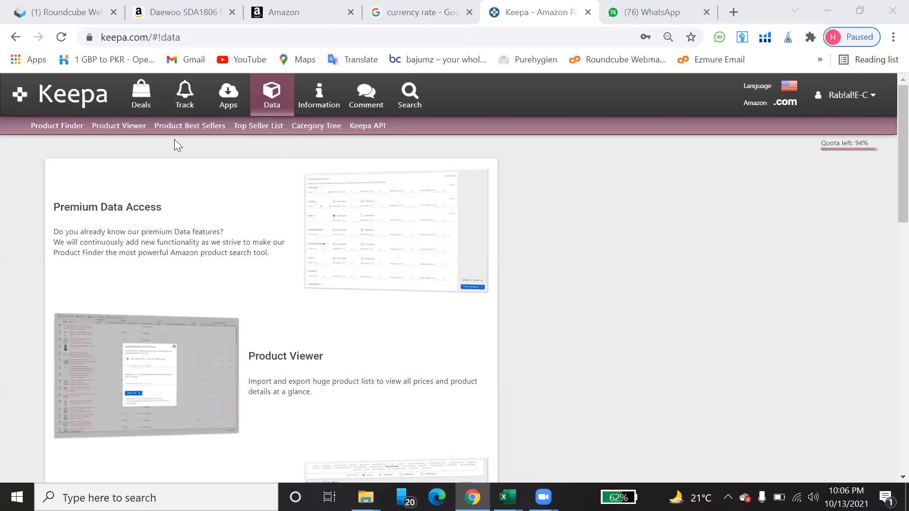
click(127, 130)
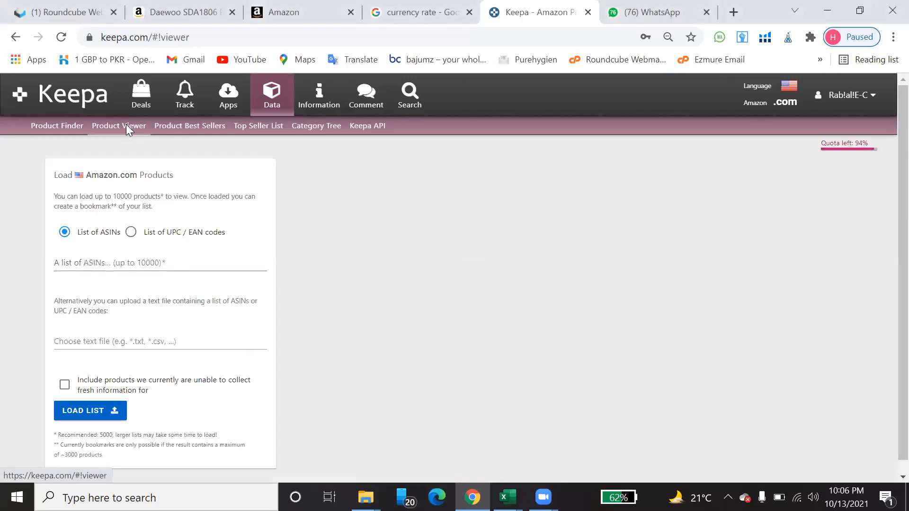
click(104, 268)
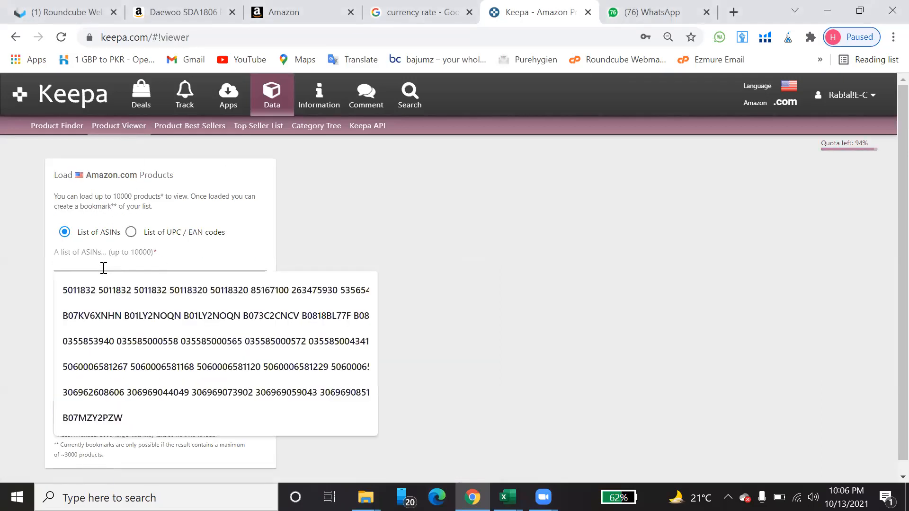
key(ctrl+v)
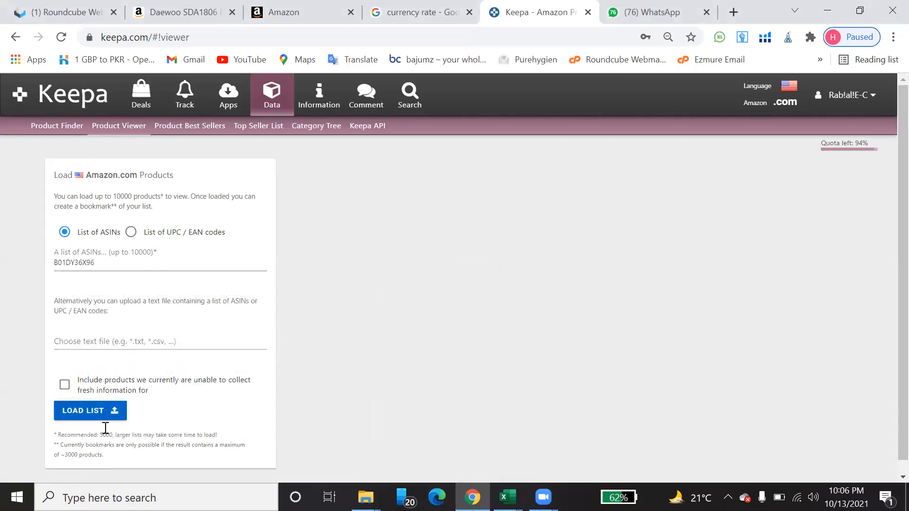
click(98, 411)
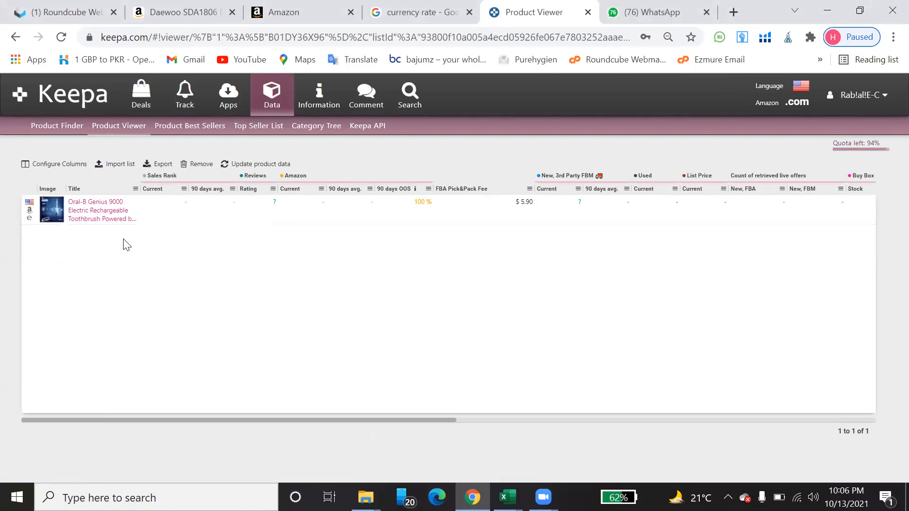
Step: Open the Oral-B Genius 9000 product page, switch the Amazon locale to .uk and convert prices to GBP
click(95, 216)
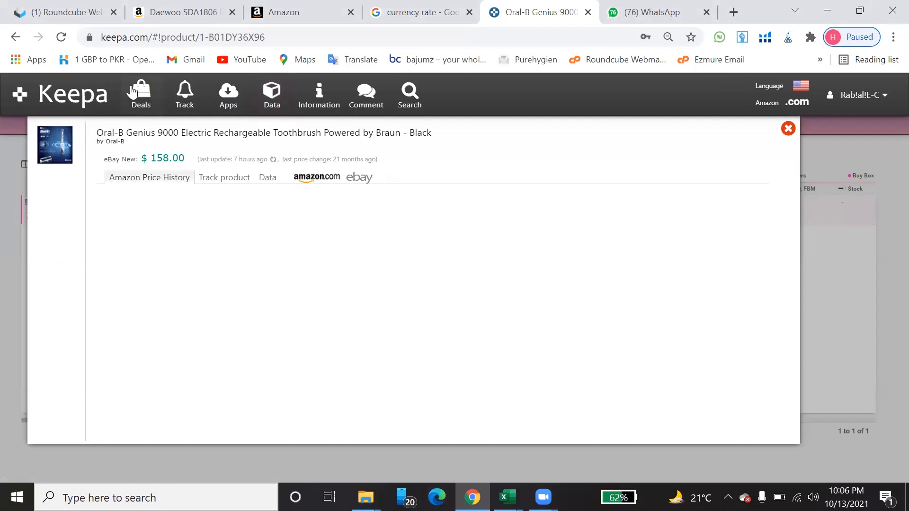
click(61, 37)
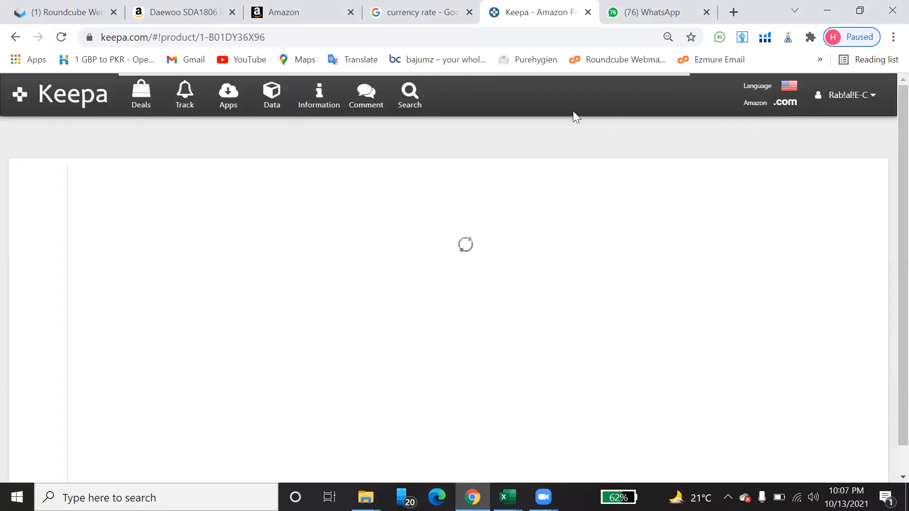
mouse_move(785, 101)
click(763, 229)
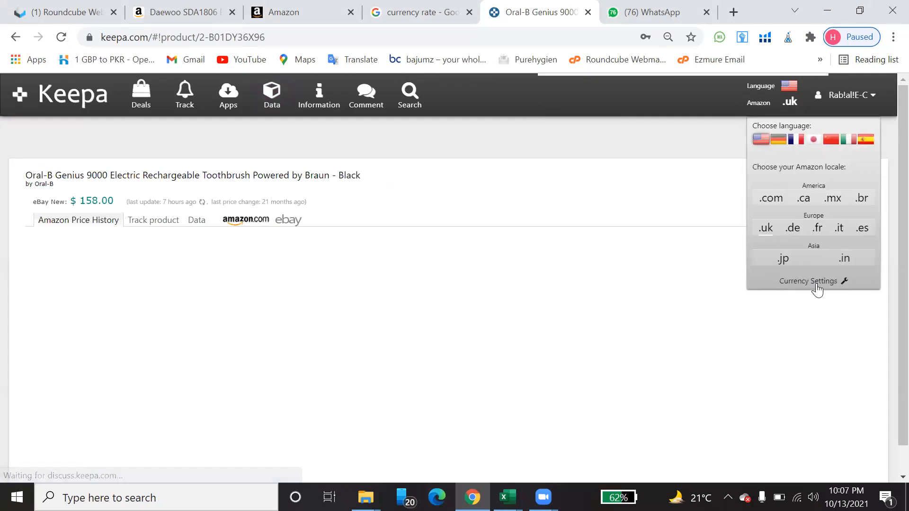
click(809, 282)
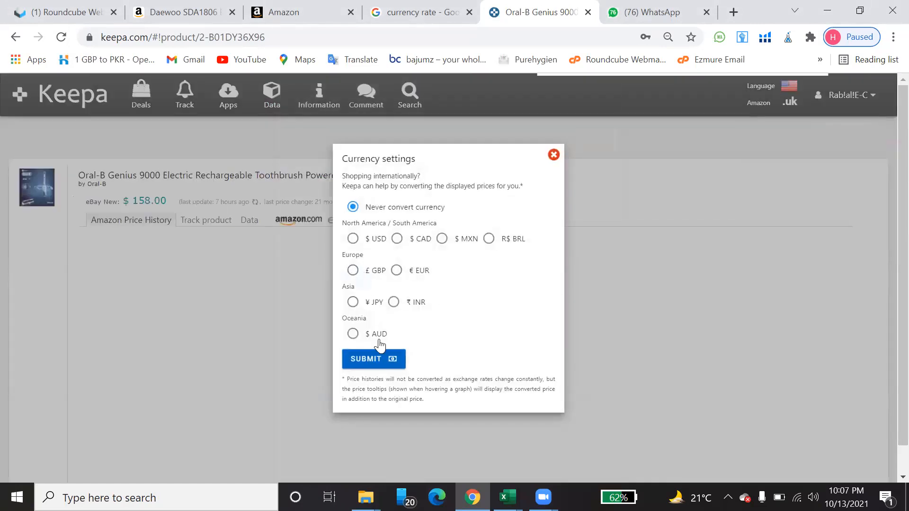
click(368, 273)
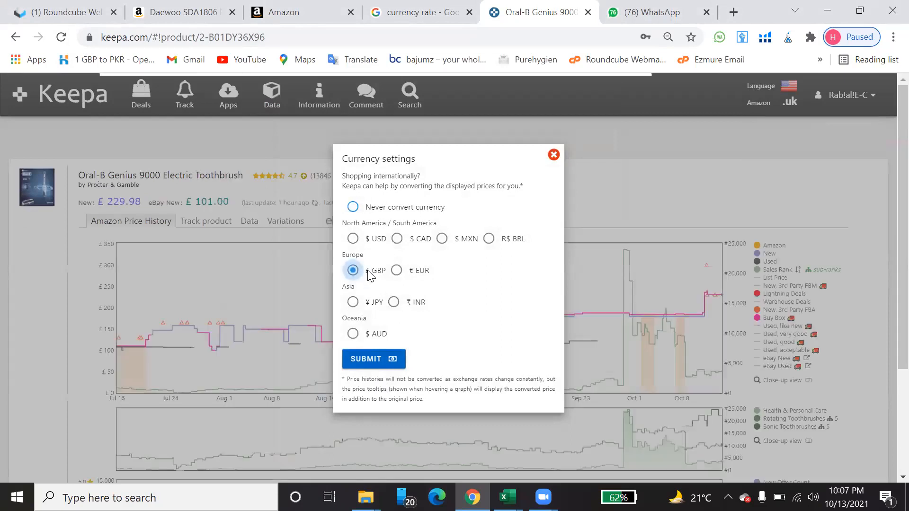
click(365, 360)
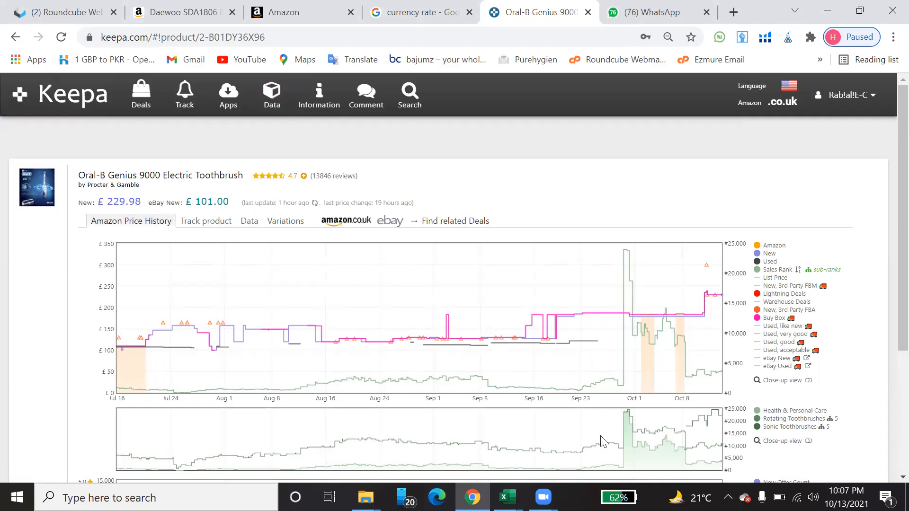
Step: Return to the Final Analysis Sheet in Excel and set row 27's Amazon selling price to 229.90
mouse_move(507, 497)
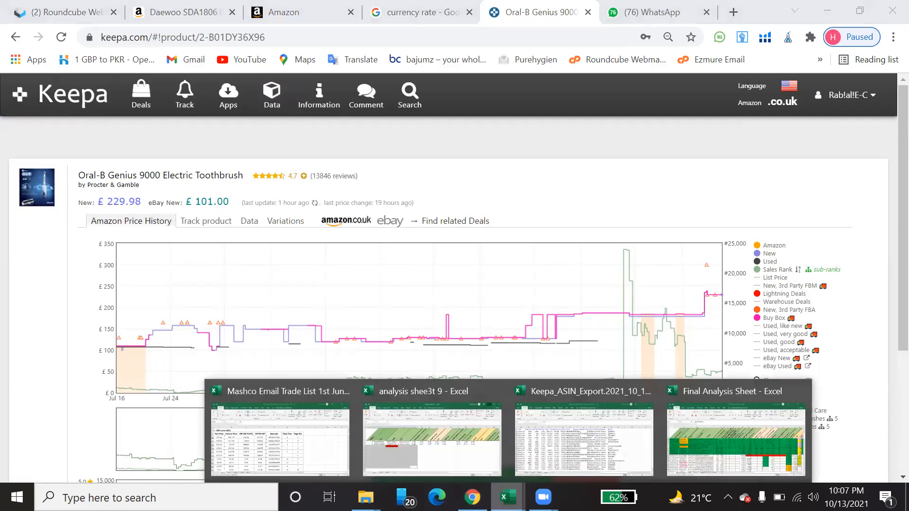
click(570, 452)
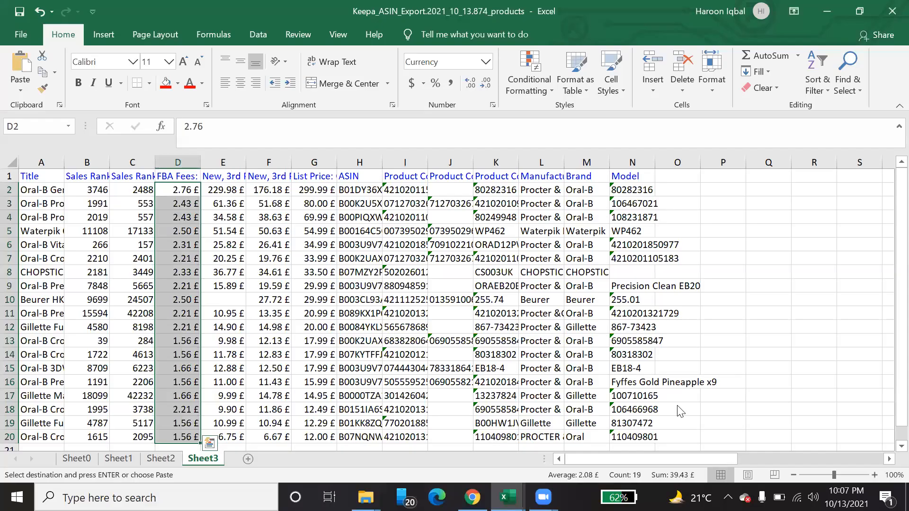
key(alt+Tab)
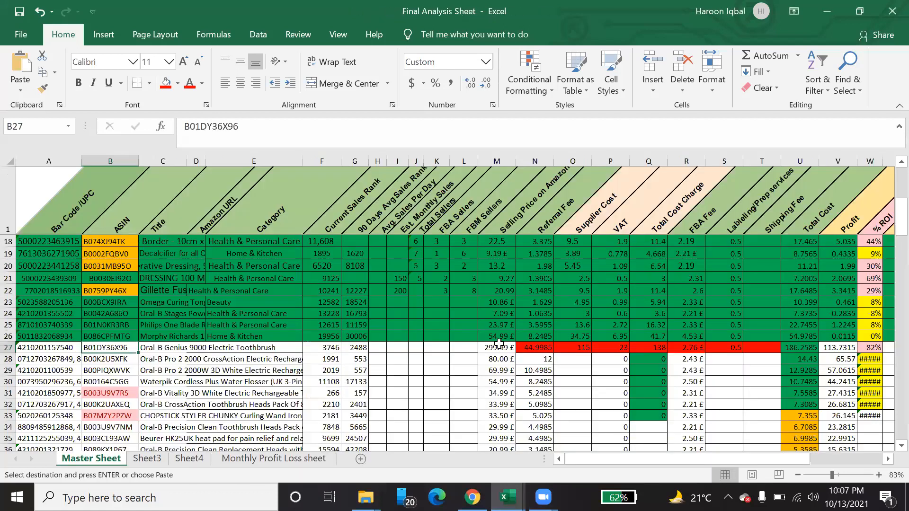
click(499, 345)
text(22)
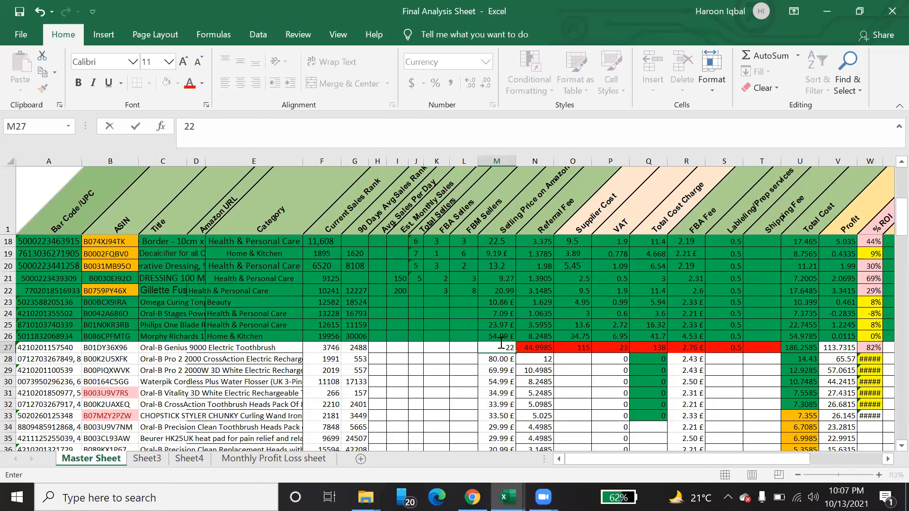
text(9.9)
key(Return)
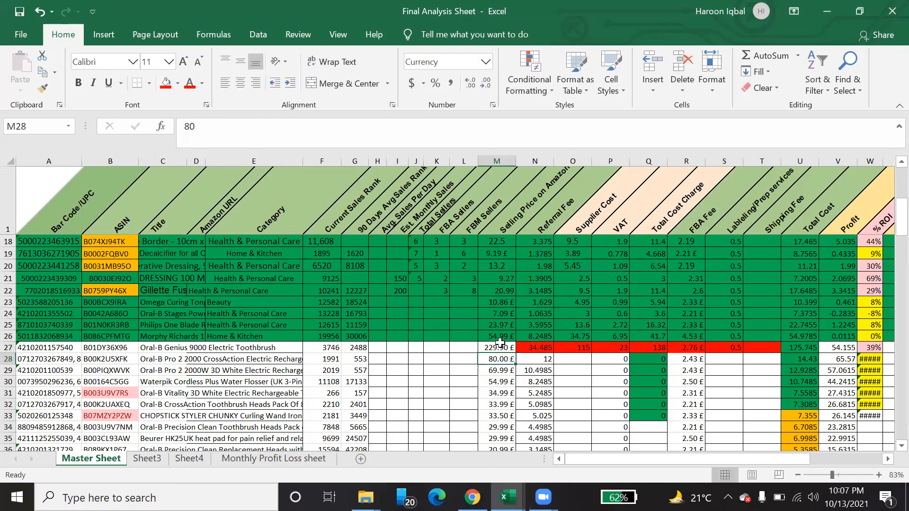
Step: Switch to Keepa in Chrome and examine the toothbrush's product details for the FBA fee, prices and live FBA and FBM offer counts
click(382, 346)
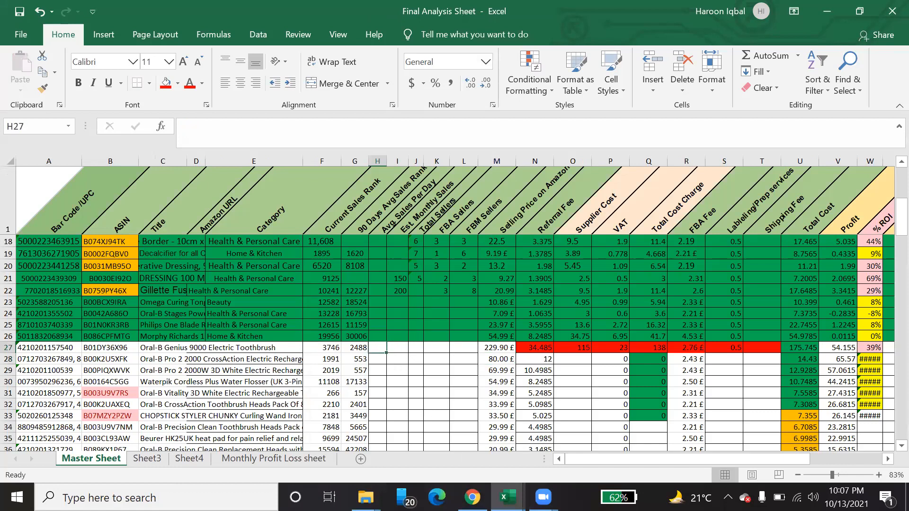
mouse_move(472, 497)
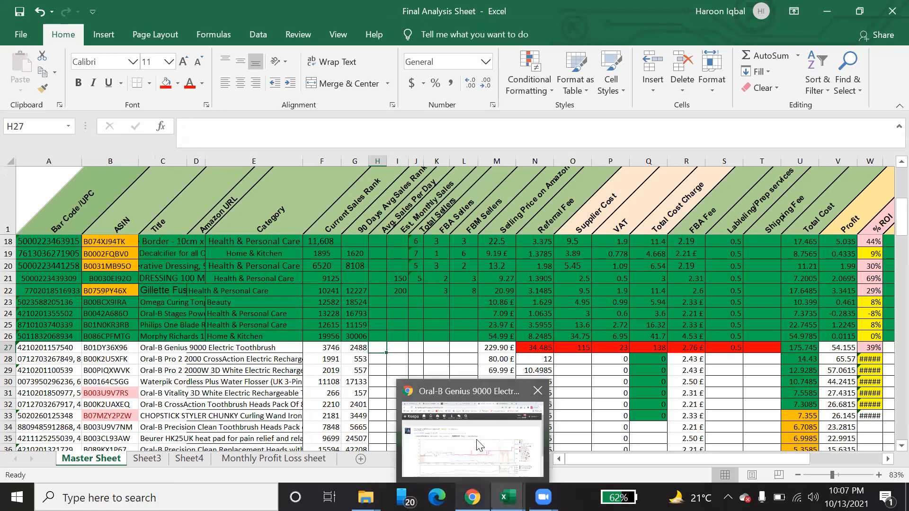
click(466, 473)
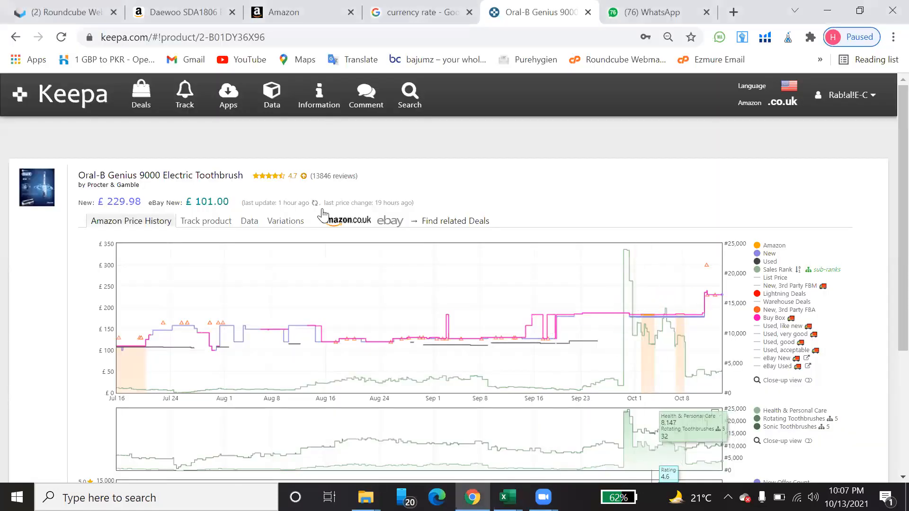
click(247, 221)
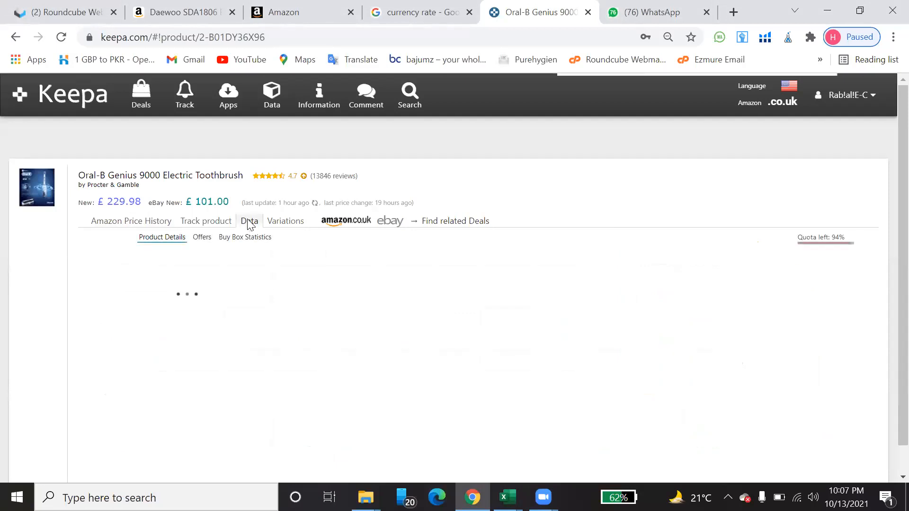
scroll(478, 276, down, 1)
scroll(485, 273, down, 2)
scroll(485, 273, down, 1)
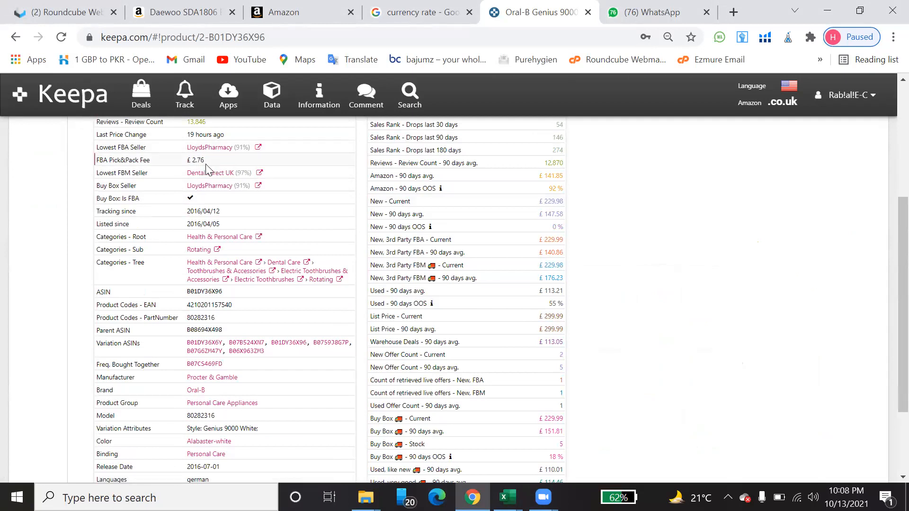
scroll(507, 291, down, 1)
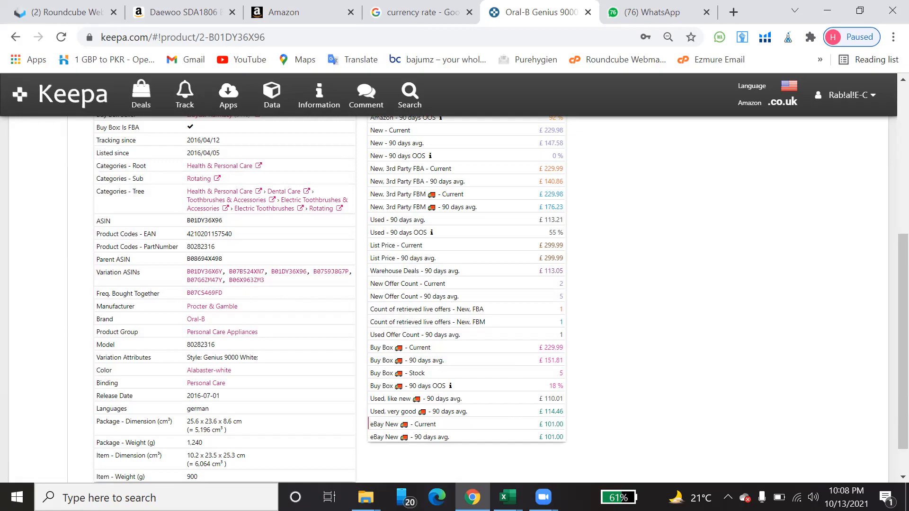
Step: Back in the Final Analysis Sheet in Excel, enter 1 FBM seller and 1 FBA seller for row 27
key(alt+Tab)
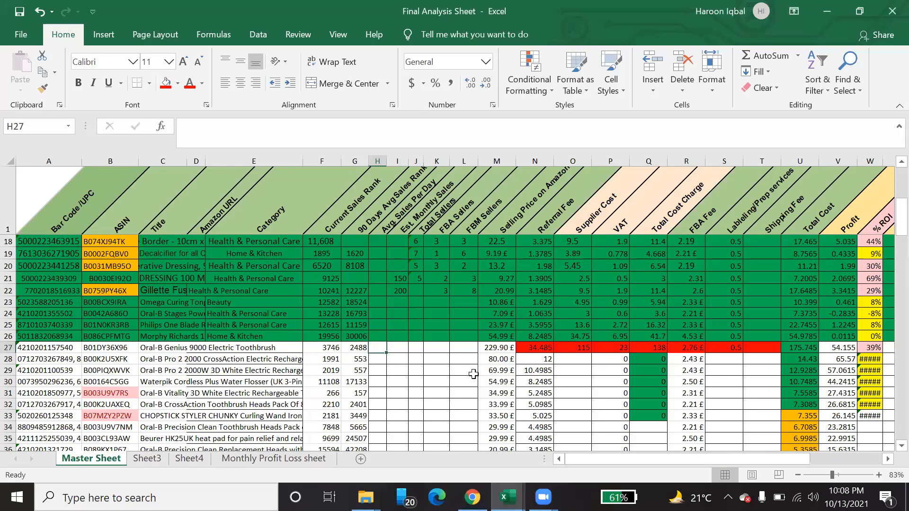
click(466, 349)
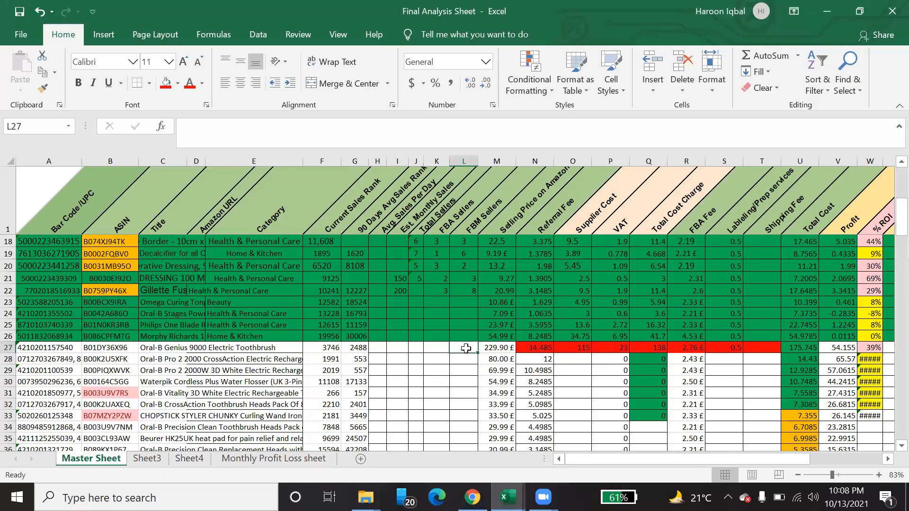
text(1)
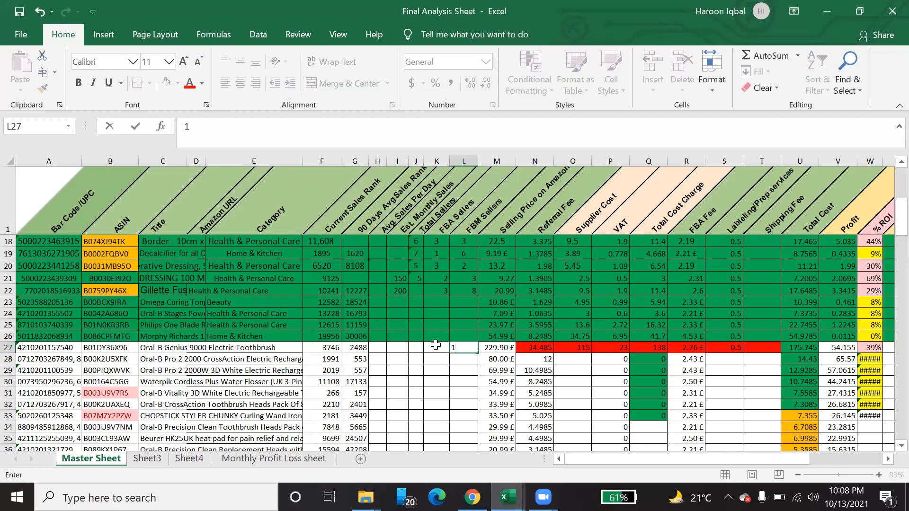
click(435, 347)
text(1)
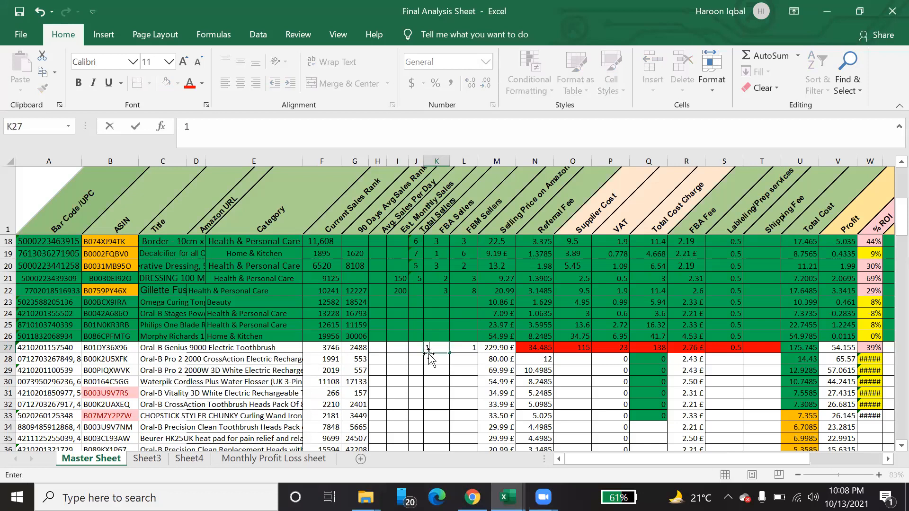
key(Return)
Step: Copy the total sellers formula from row 21 down through row 29
click(416, 278)
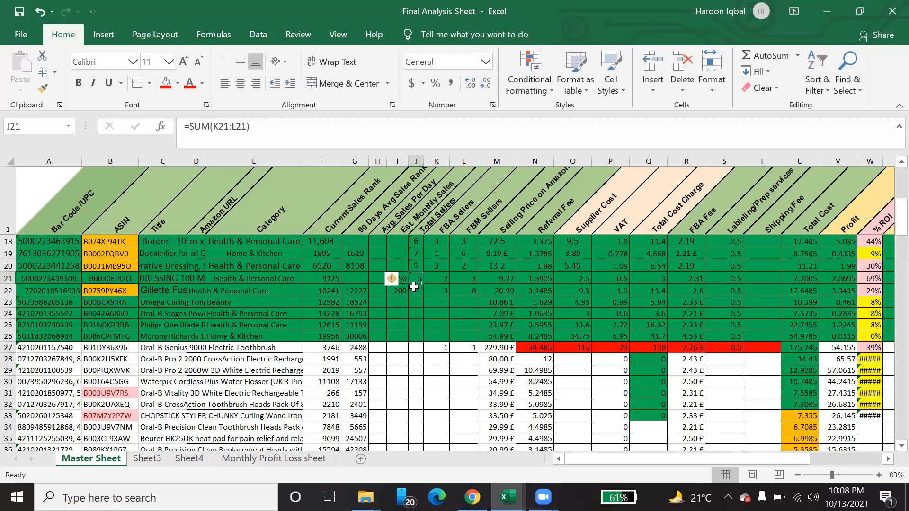
drag(423, 284, 428, 381)
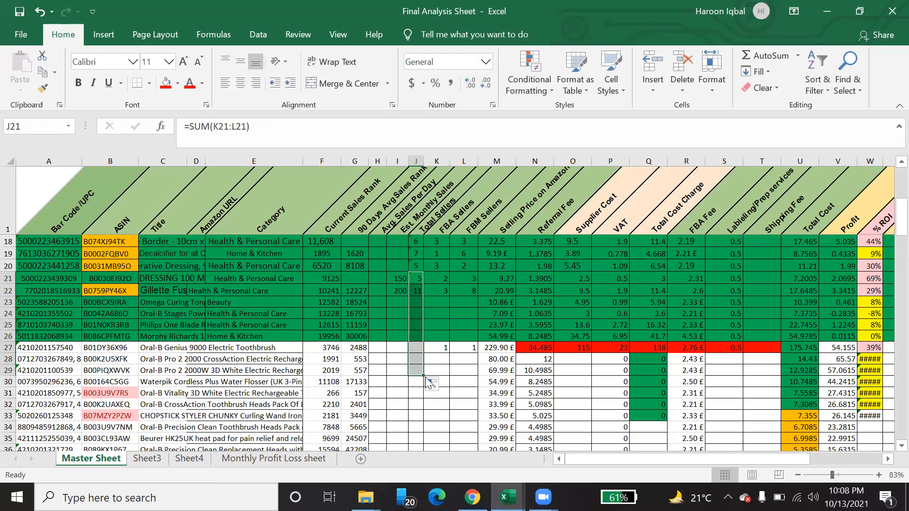
click(396, 349)
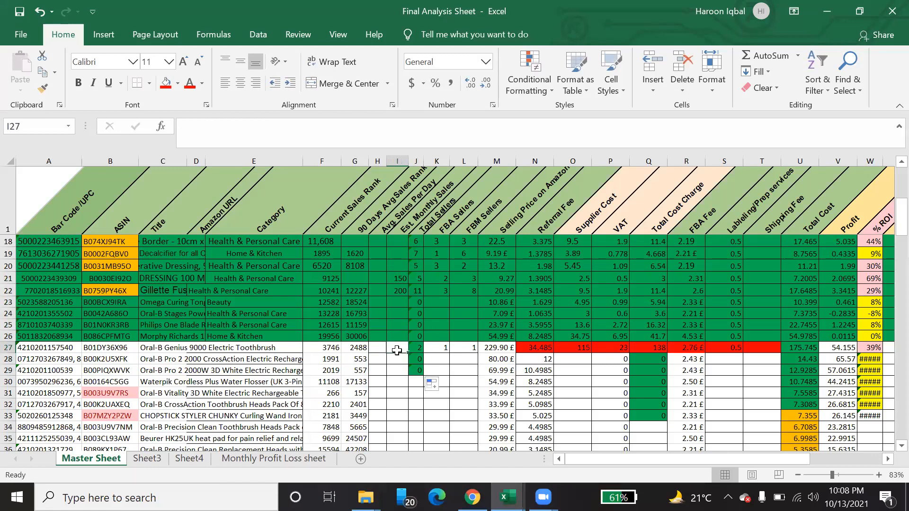
click(379, 350)
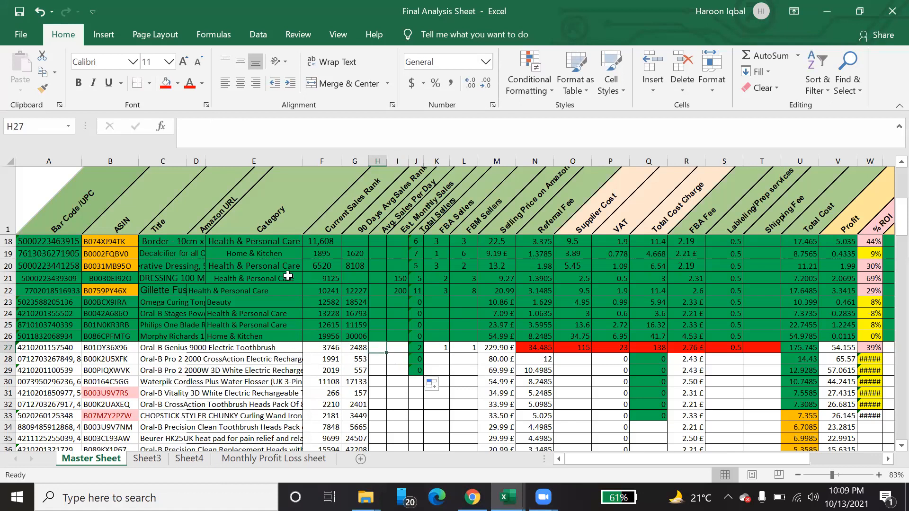
Step: Set the category of the Oral-B Genius 9000 toothbrush in row 27 to Health & Personal Care
click(273, 228)
key(Down)
key(Down)
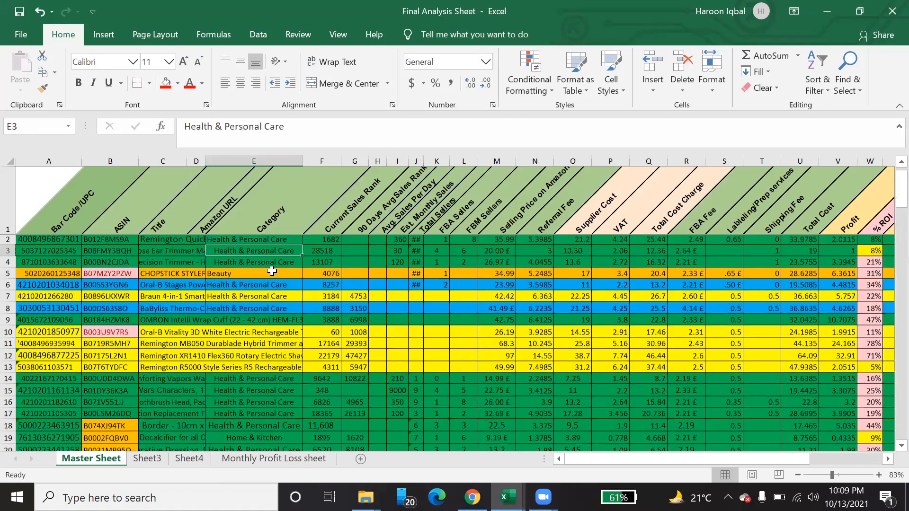
key(Down)
key(Down)
key(Down)
key(Down)
key(Down)
key(Down)
key(Down)
key(Down)
key(Down)
key(Down)
key(Down)
key(Down)
key(Down)
key(Down)
key(Down)
key(Down)
key(Down)
key(Down)
key(Down)
key(Down)
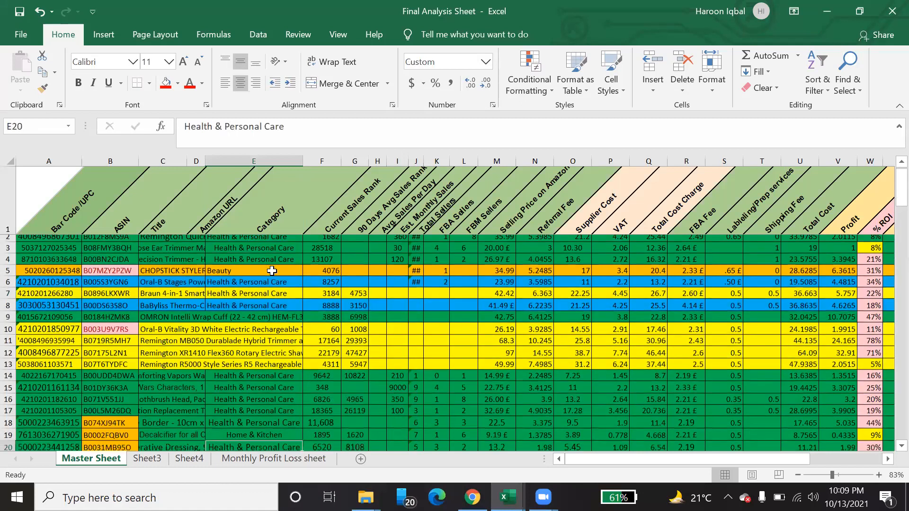
key(Up)
key(Up)
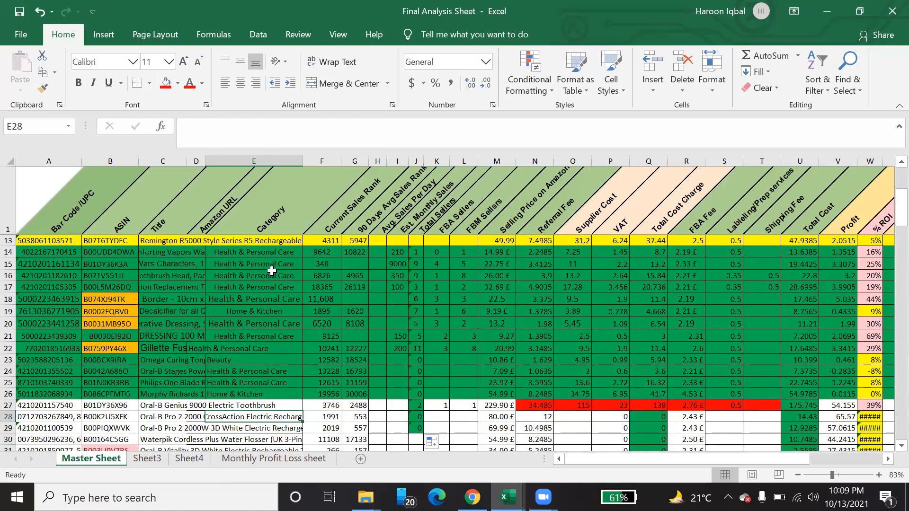
key(Up)
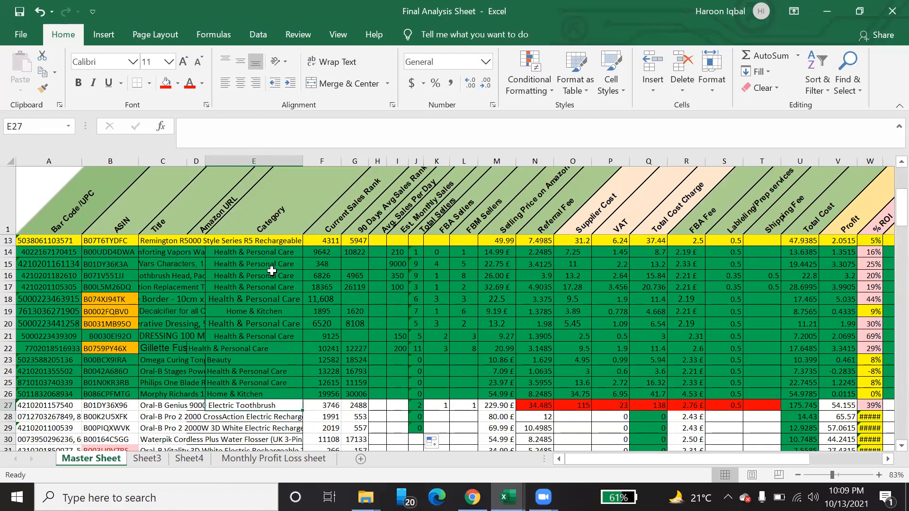
text(Health & Personal Care)
key(Return)
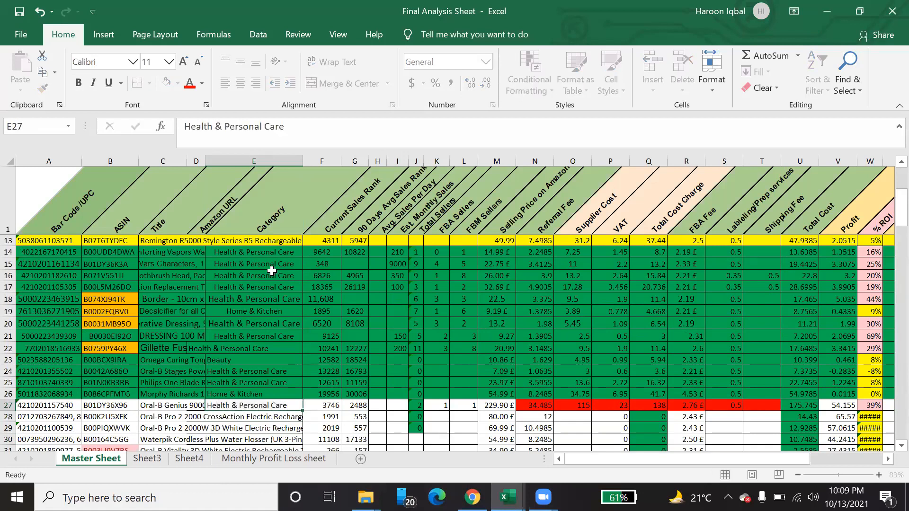
click(273, 406)
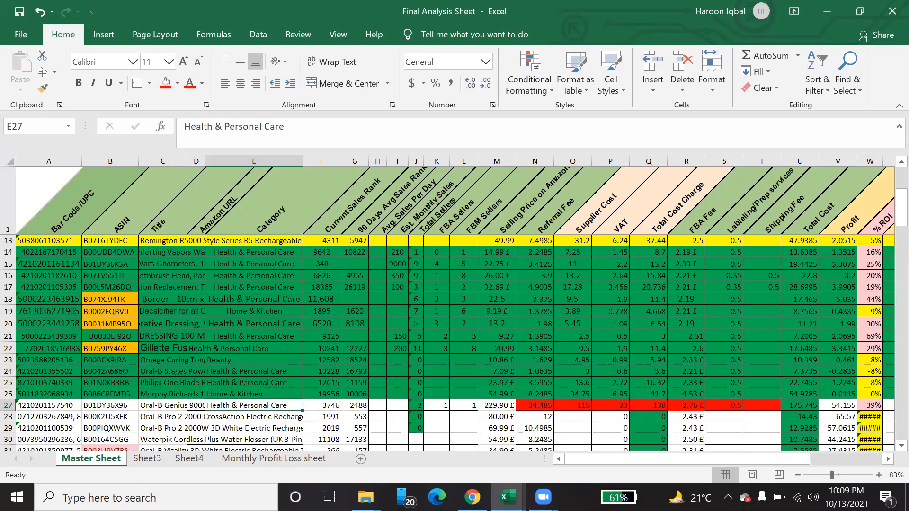
Step: Switch to Chrome and search Google for "js sales estimator" in a new tab
click(472, 497)
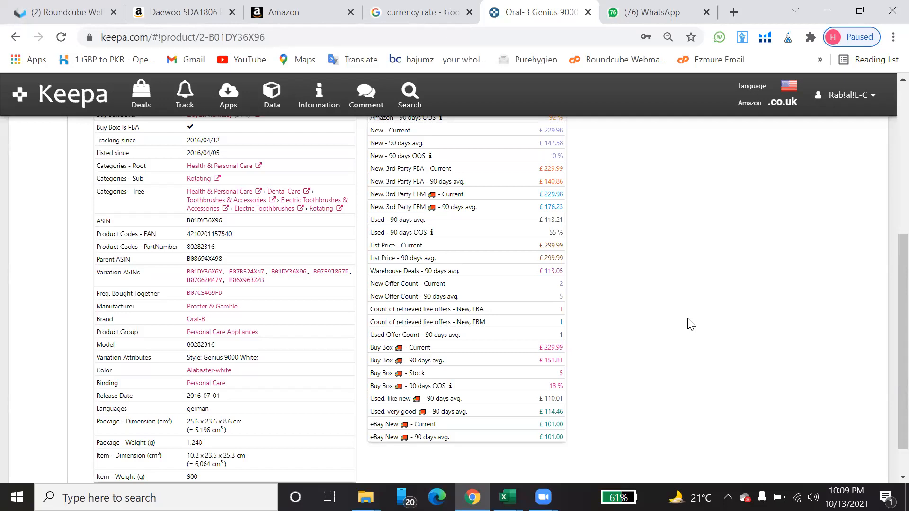
click(733, 12)
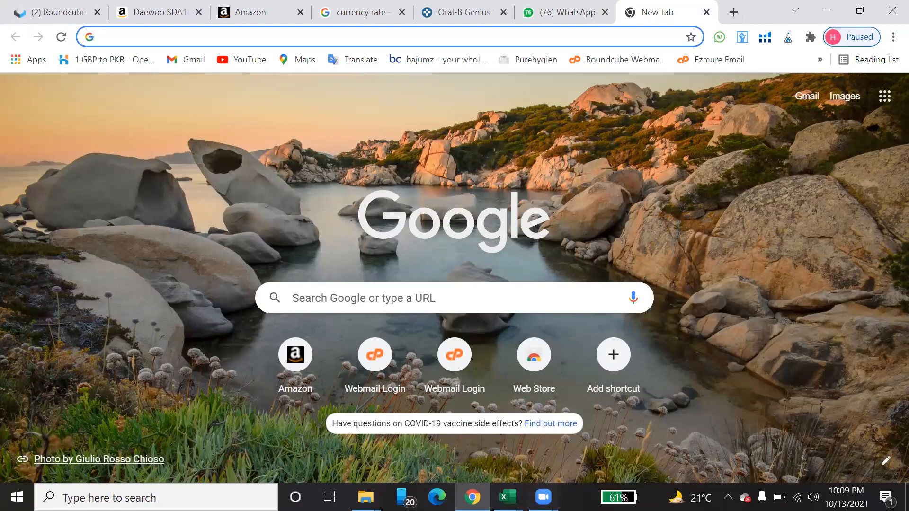
click(347, 38)
text(JS sal)
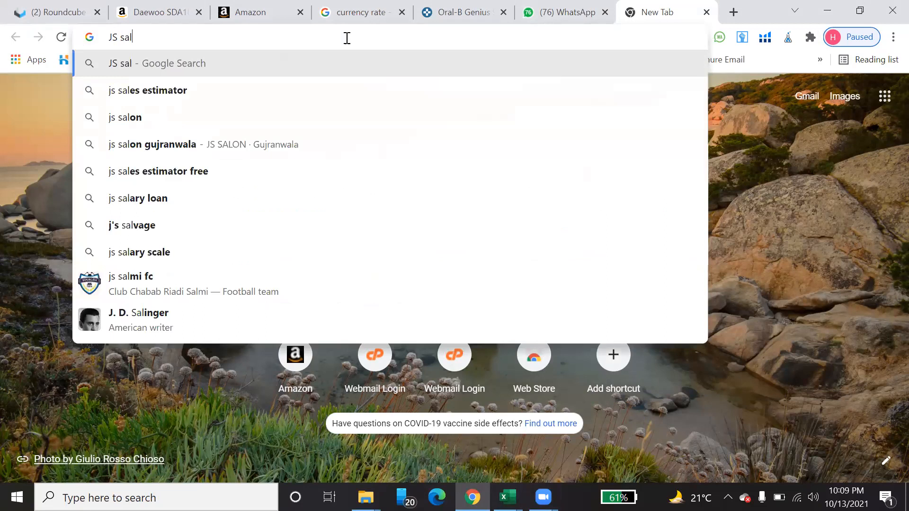
click(198, 90)
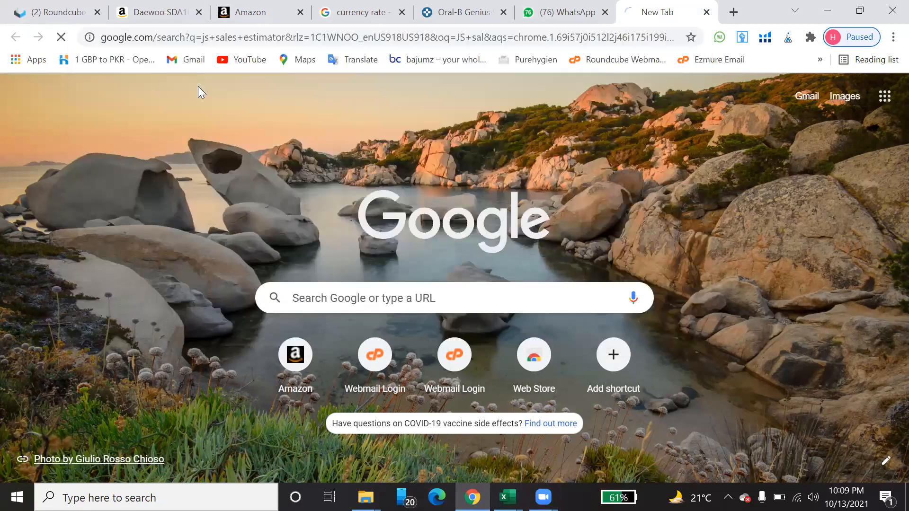
scroll(279, 233, down, 2)
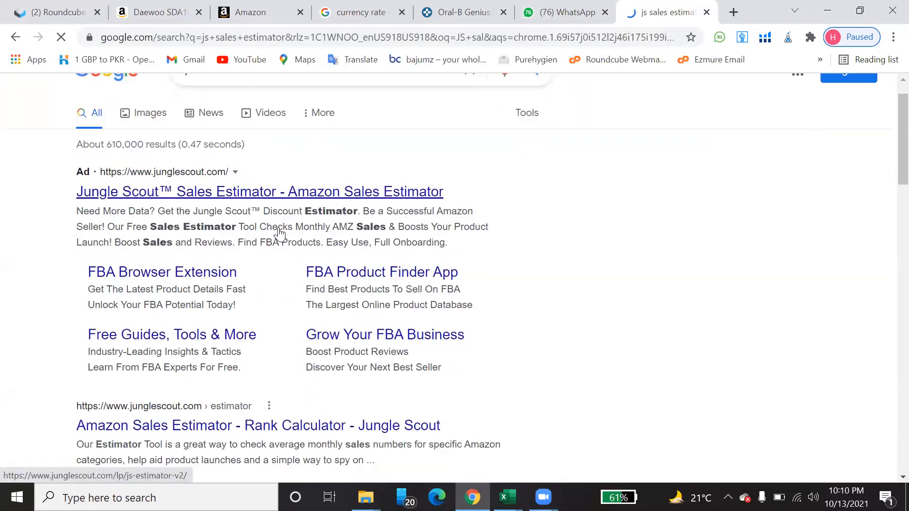
scroll(281, 234, down, 5)
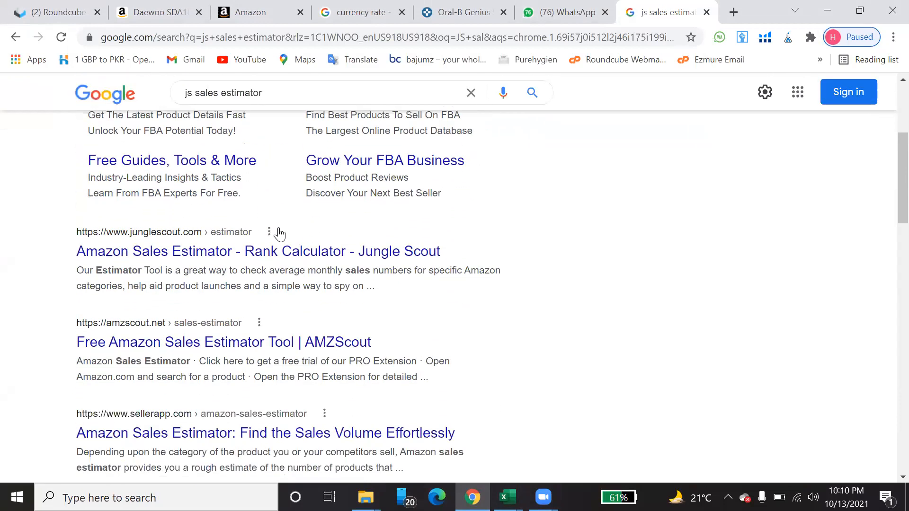
scroll(279, 232, up, 6)
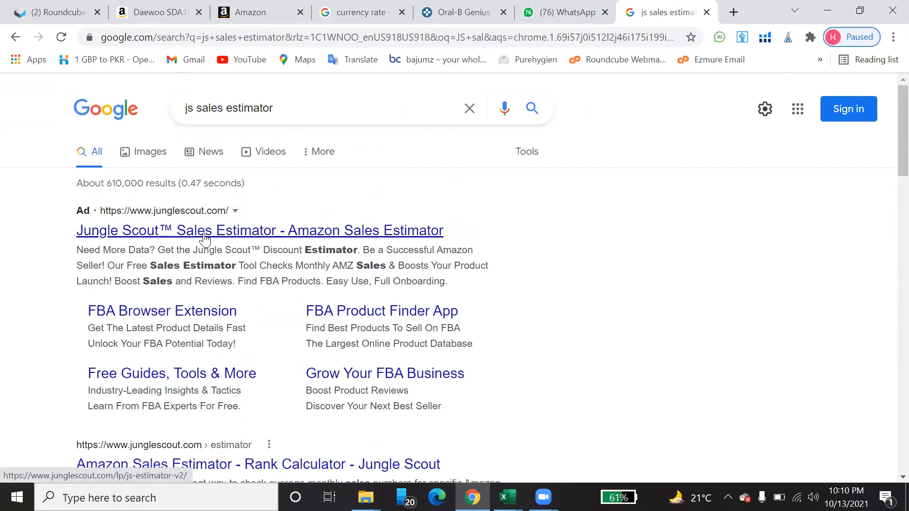
click(205, 231)
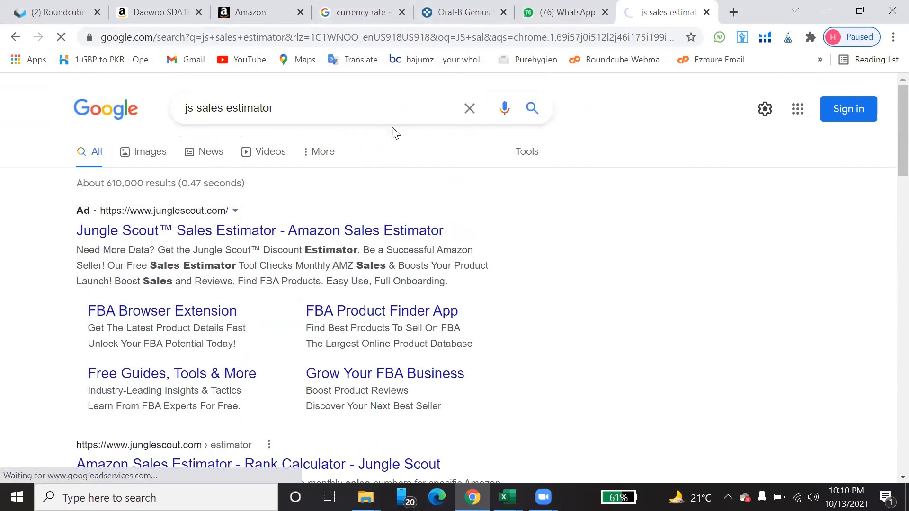
click(16, 37)
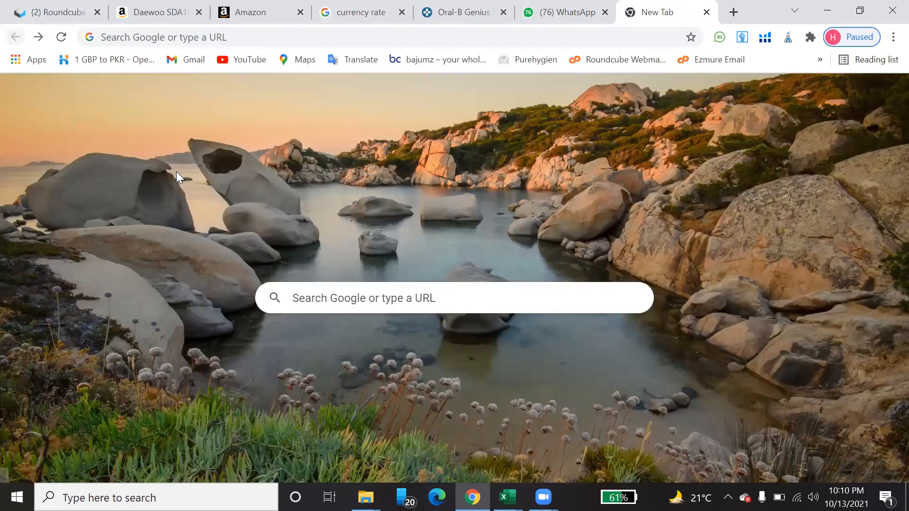
Step: Repeat the "js sales estimator" search and open Jungle Scout's Amazon Sales Estimator rank calculator from the non-sponsored result
click(317, 294)
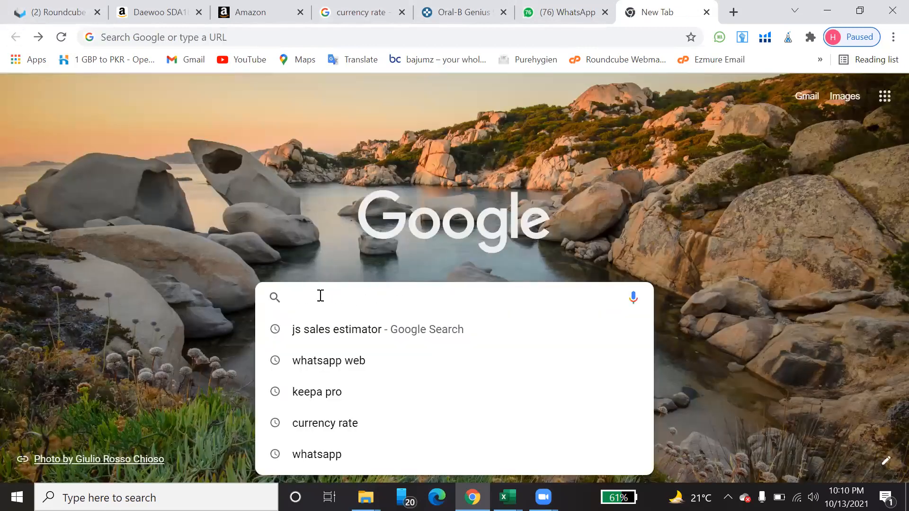
click(370, 334)
scroll(369, 333, down, 3)
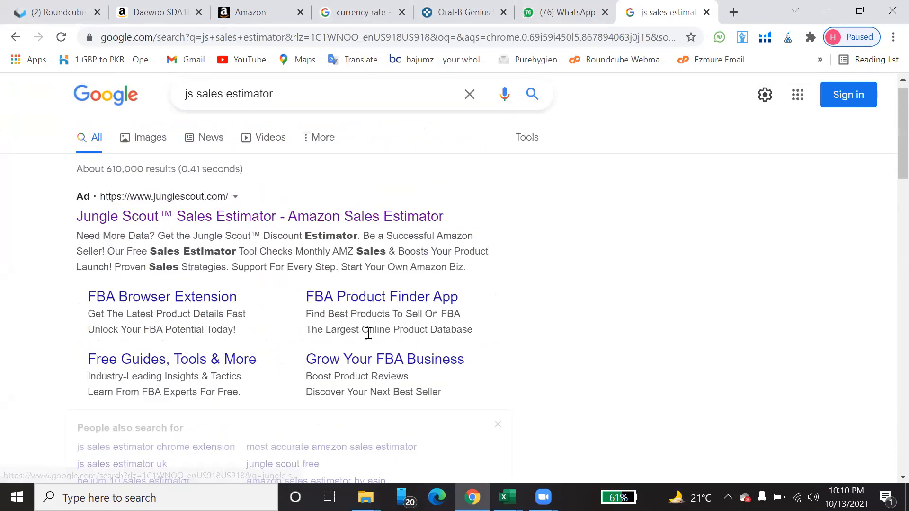
scroll(369, 333, down, 3)
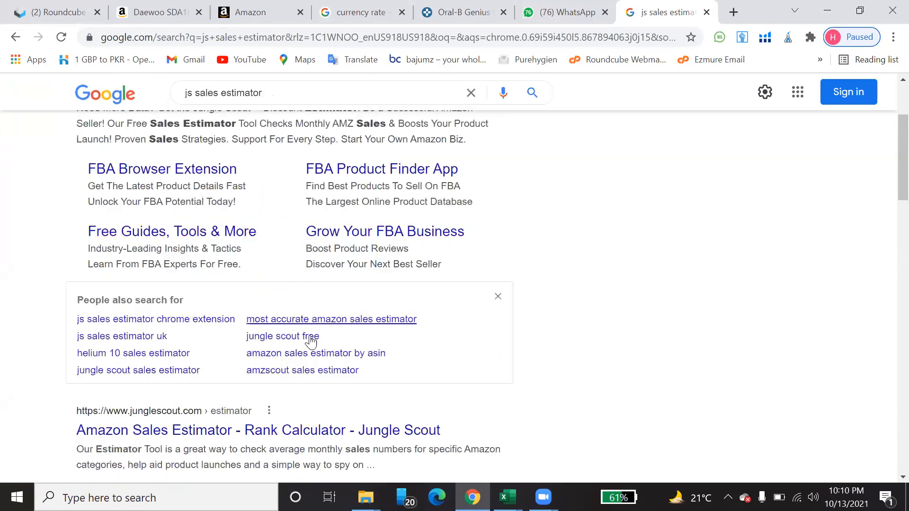
click(222, 434)
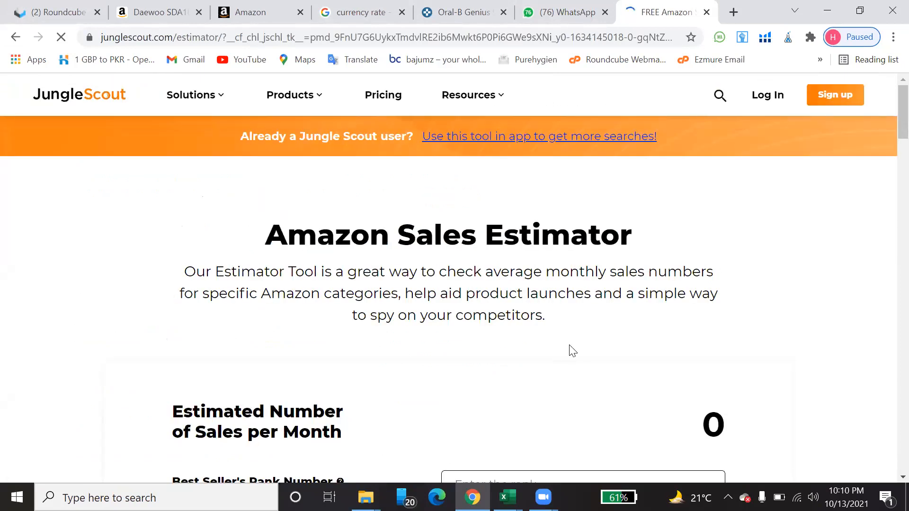
scroll(574, 351, down, 4)
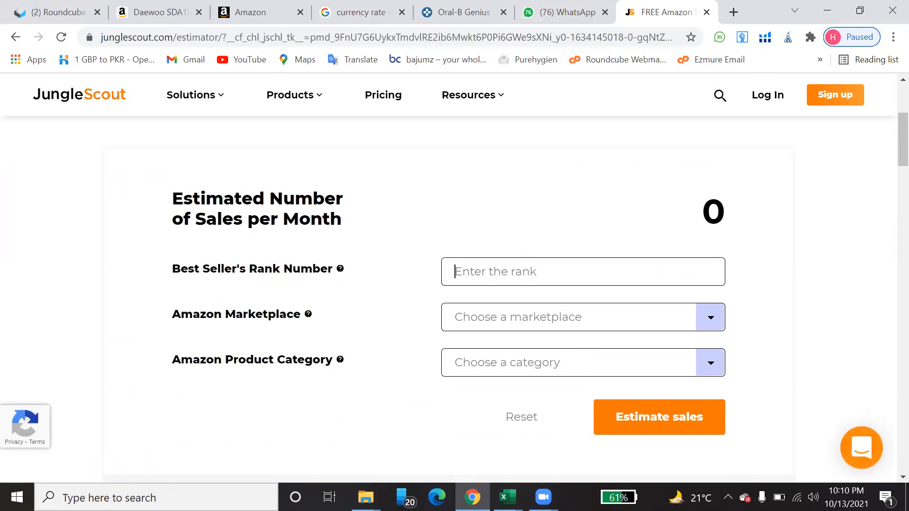
Step: Check row 27's current sales rank in the Final Analysis Sheet in Excel, return to Chrome and enter 3746 as the best seller's rank
mouse_move(507, 497)
click(703, 439)
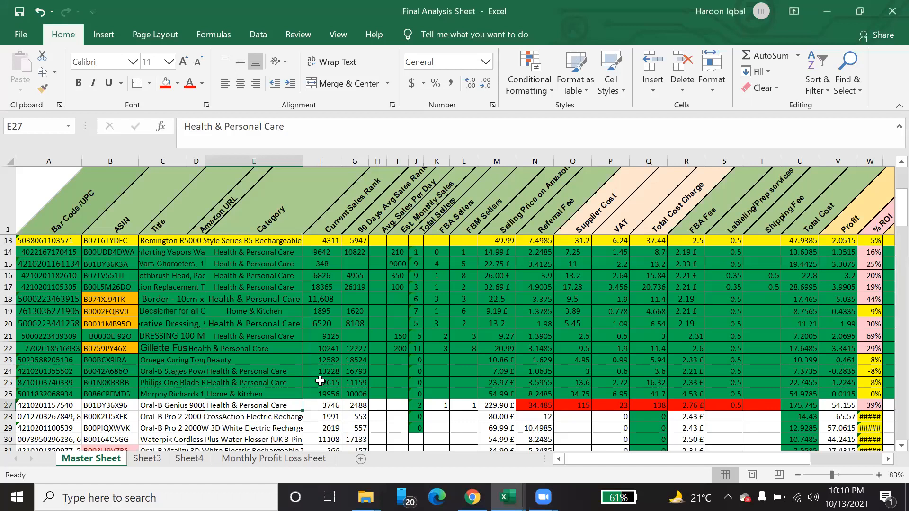
click(331, 405)
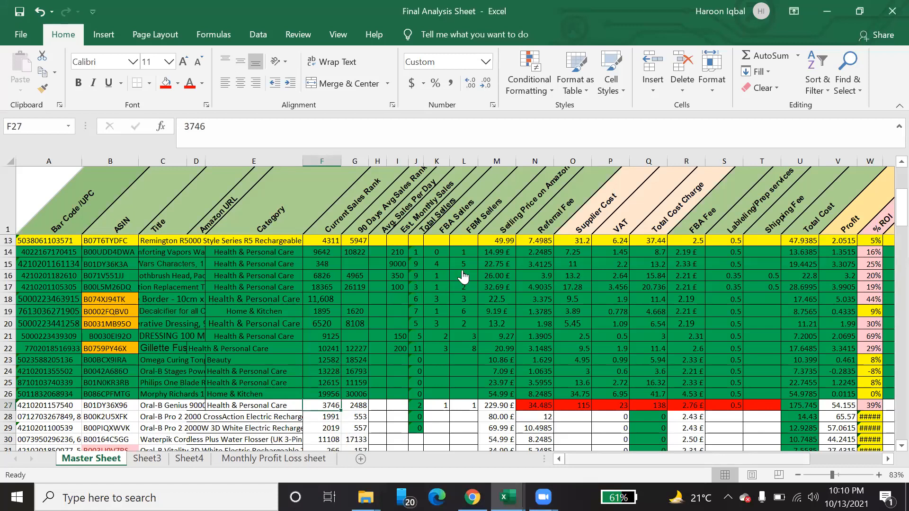
key(alt+Tab)
text(3746)
Step: Choose the United Kingdom marketplace and the Health & Personal Care category, and estimate the monthly sales
click(506, 325)
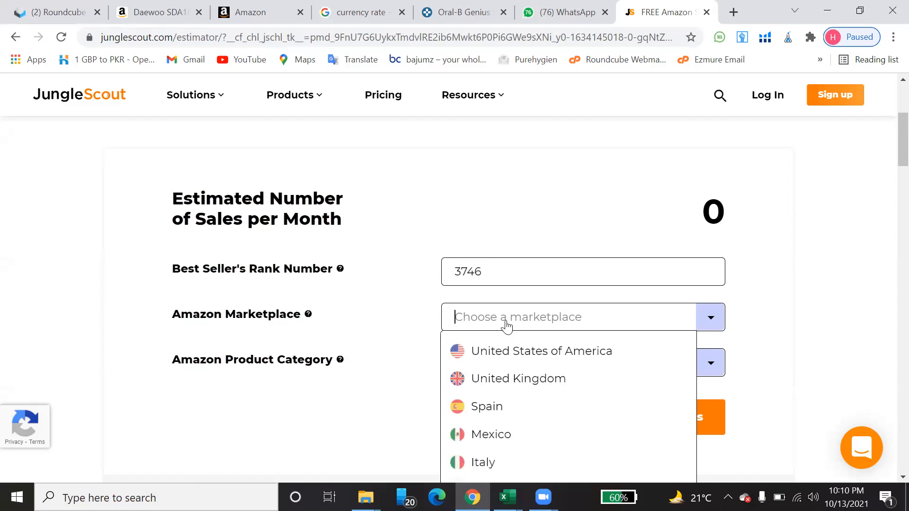
click(499, 383)
click(500, 374)
scroll(525, 379, down, 3)
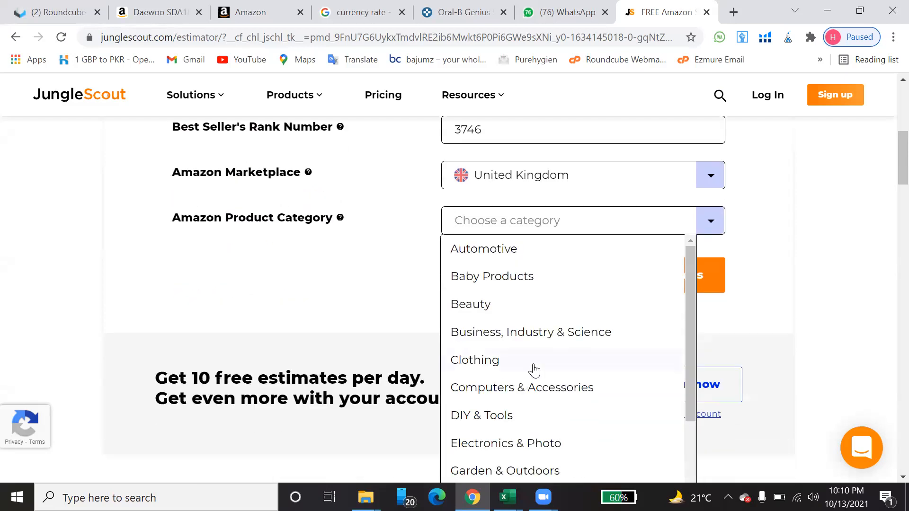
scroll(553, 359, down, 3)
scroll(551, 353, down, 2)
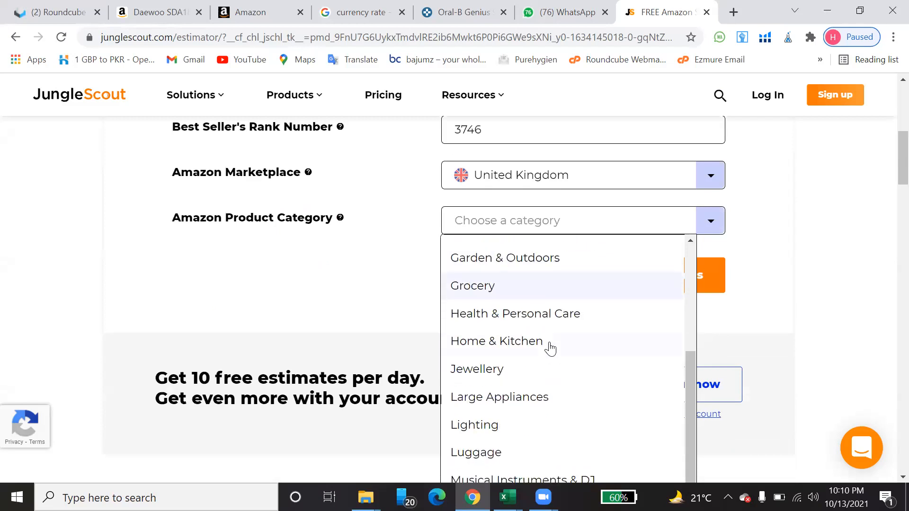
click(548, 316)
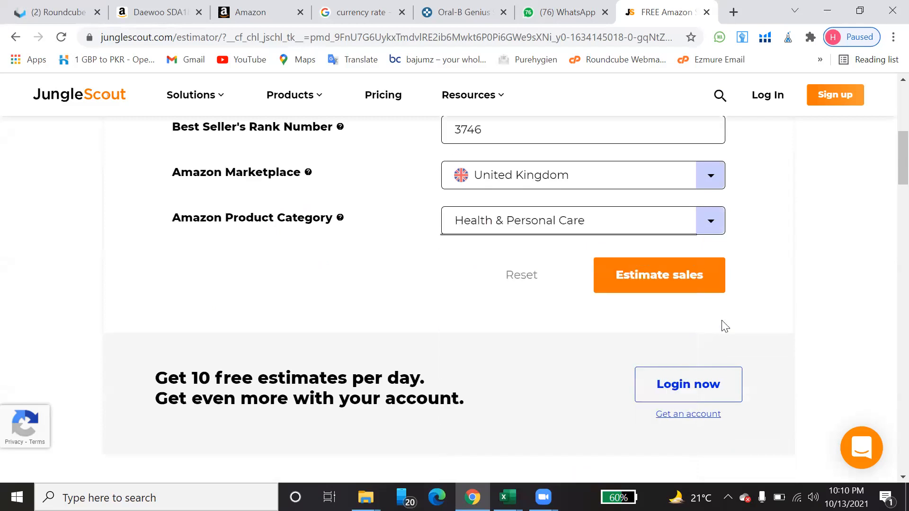
click(666, 280)
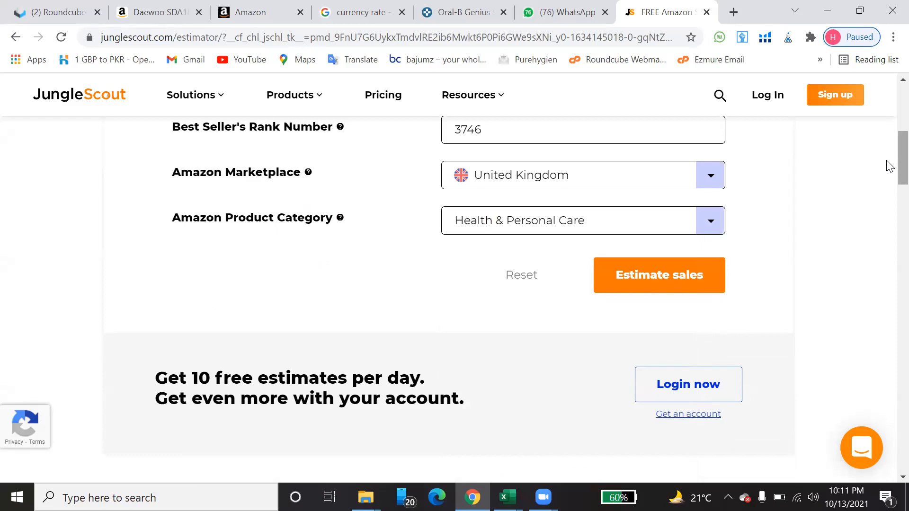
scroll(886, 135, down, 1)
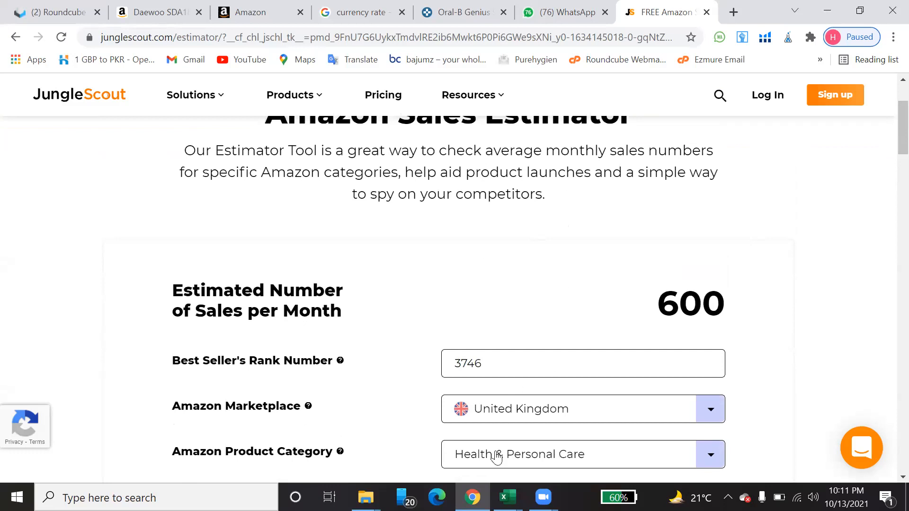
Step: Switch to the Final Analysis Sheet in Excel and enter 600 as row 27's estimated monthly sales
mouse_move(507, 497)
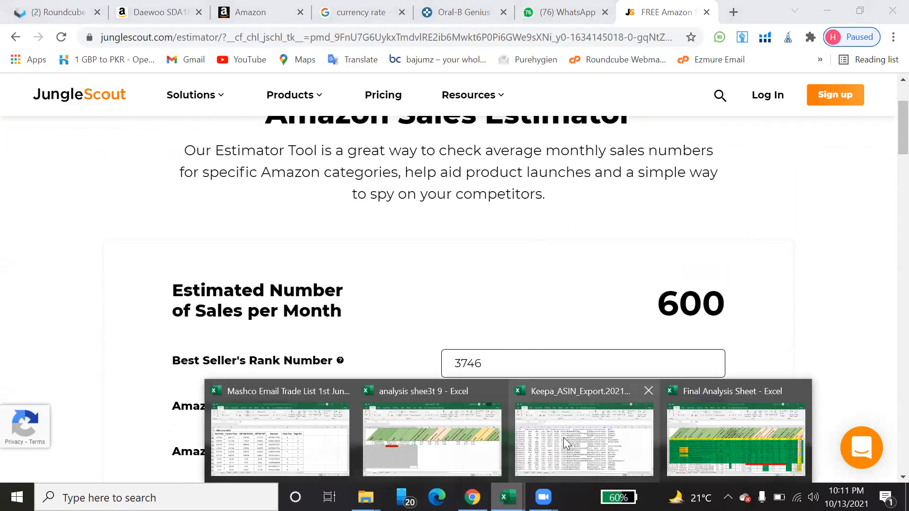
click(733, 436)
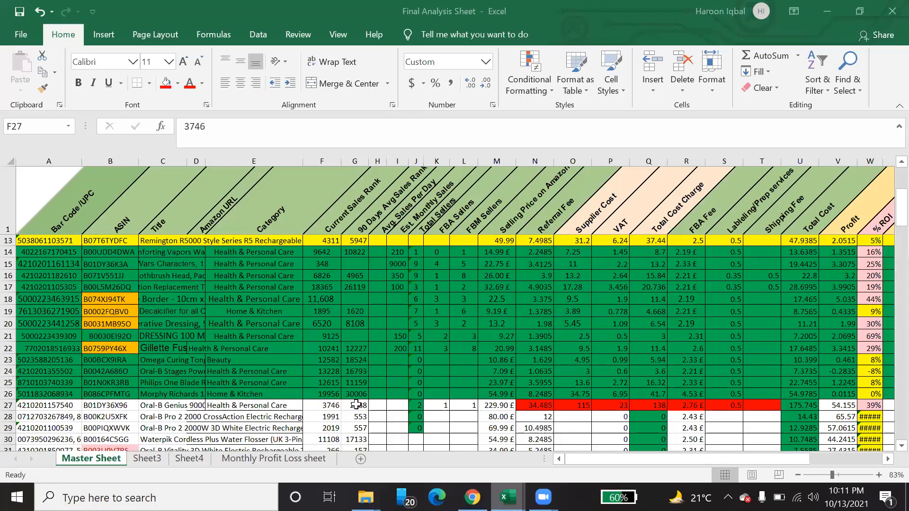
click(397, 403)
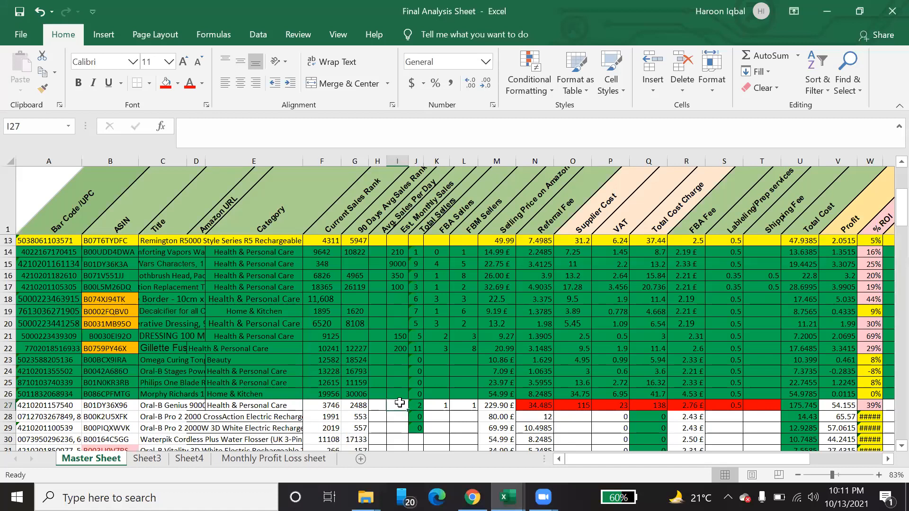
text(600)
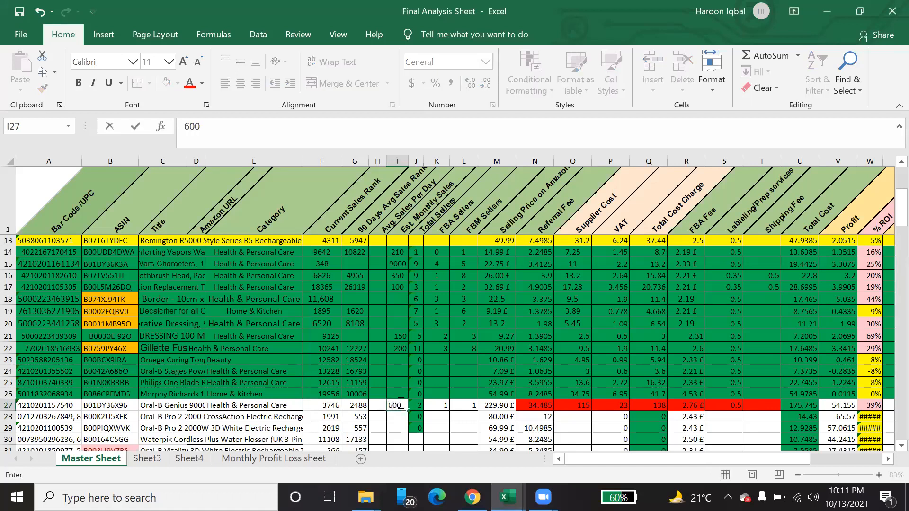
key(Tab)
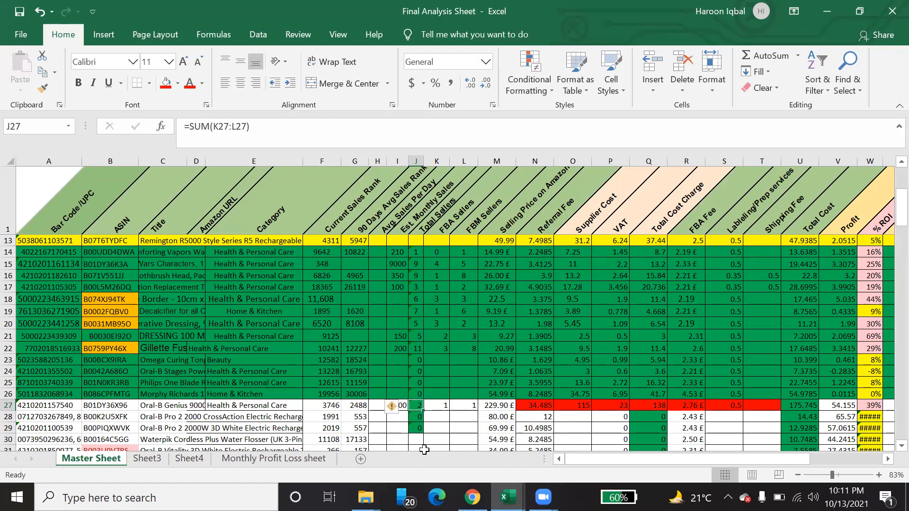
Step: Return to Chrome and review the Buy Box Statistics of the Oral-B Genius 9000 Electric Toothbrush on Keepa
key(alt+Tab)
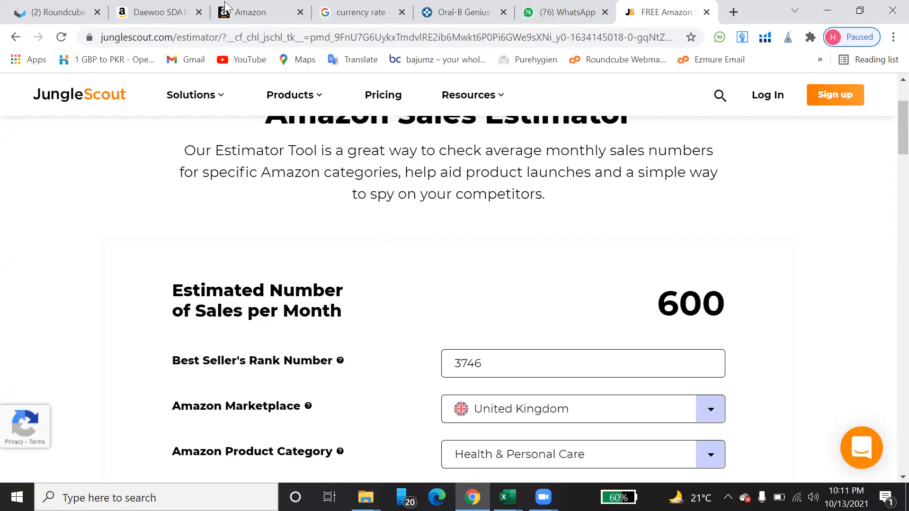
click(256, 14)
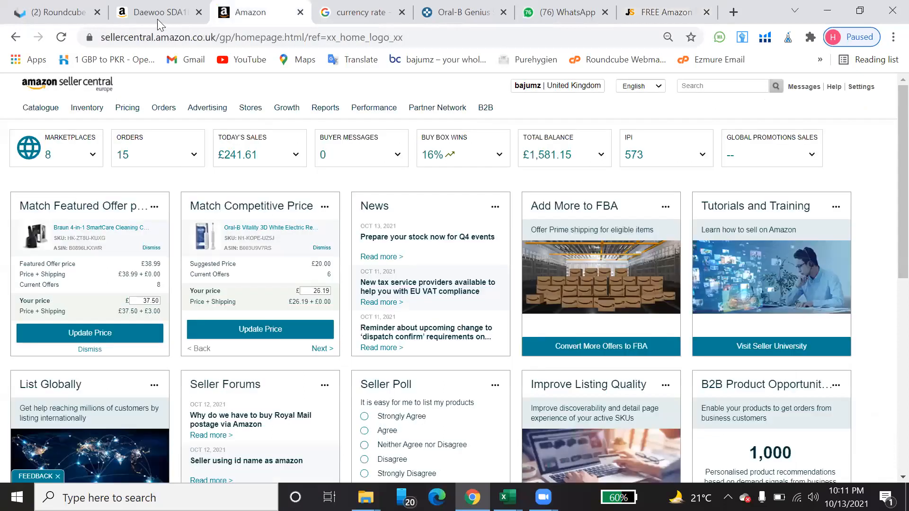
click(157, 14)
click(661, 17)
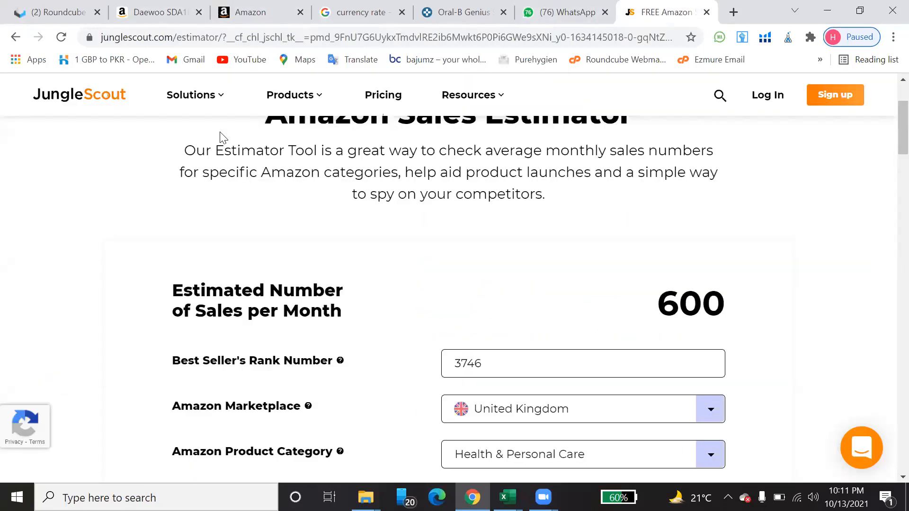
click(464, 12)
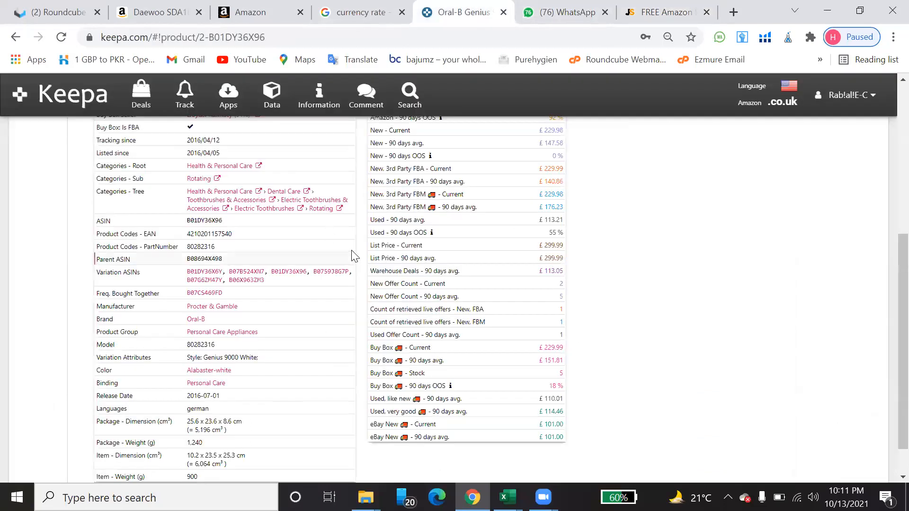
scroll(241, 199, up, 5)
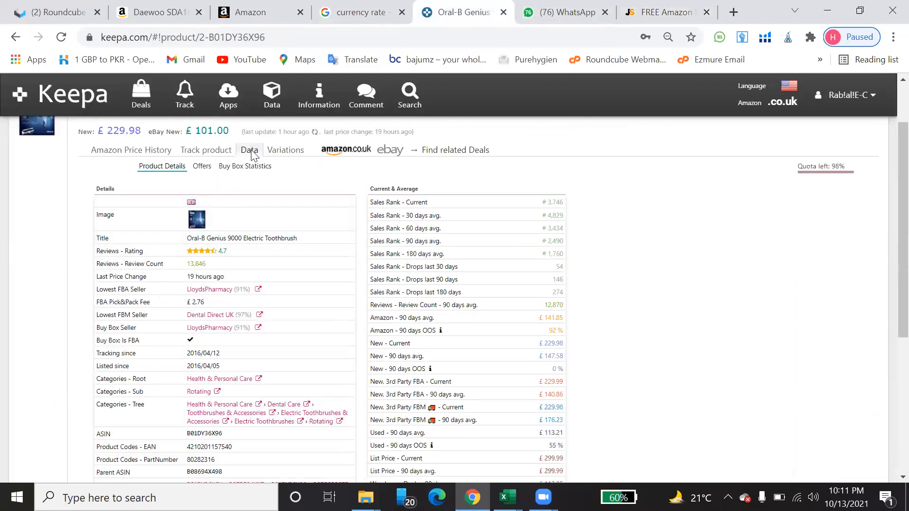
click(242, 166)
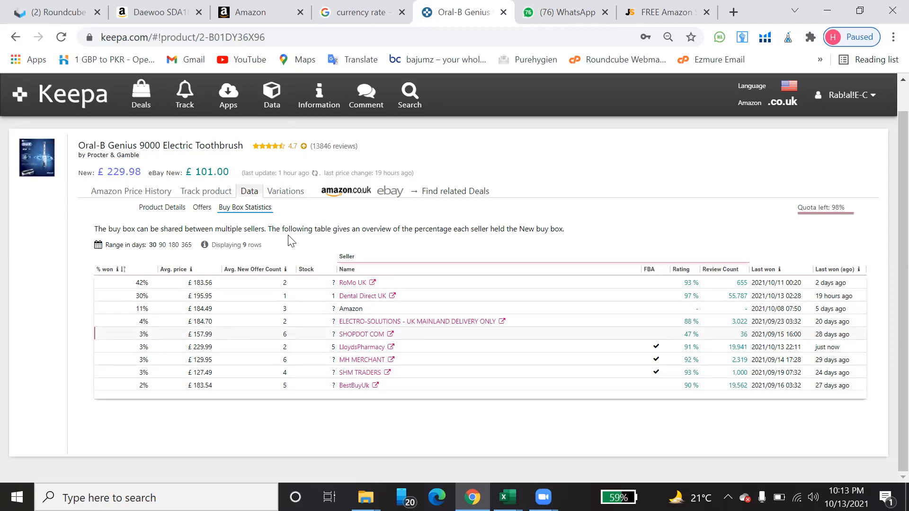
scroll(454, 273, up, 1)
scroll(455, 270, down, 1)
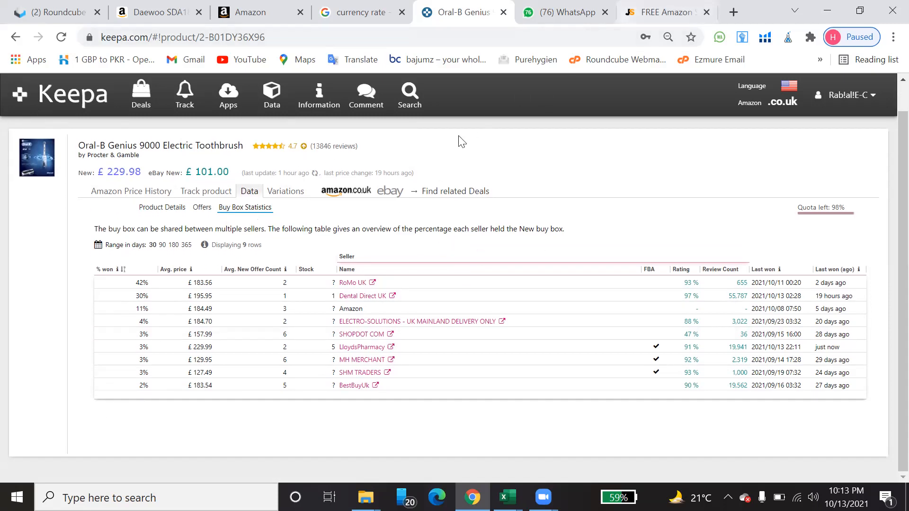
scroll(455, 189, up, 1)
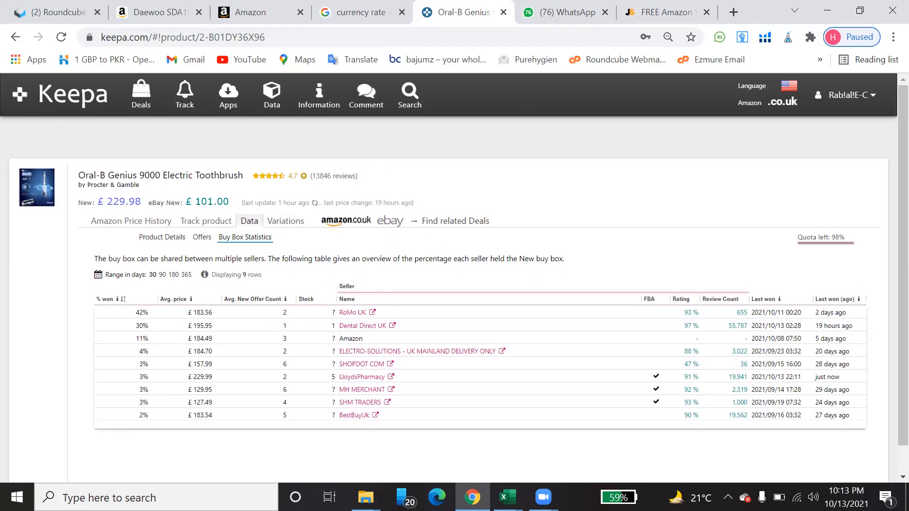
Step: Copy row 27's ASIN B01DY36X96 from the Final Analysis Sheet in Excel and search for it on Amazon.co.uk in Chrome
mouse_move(507, 497)
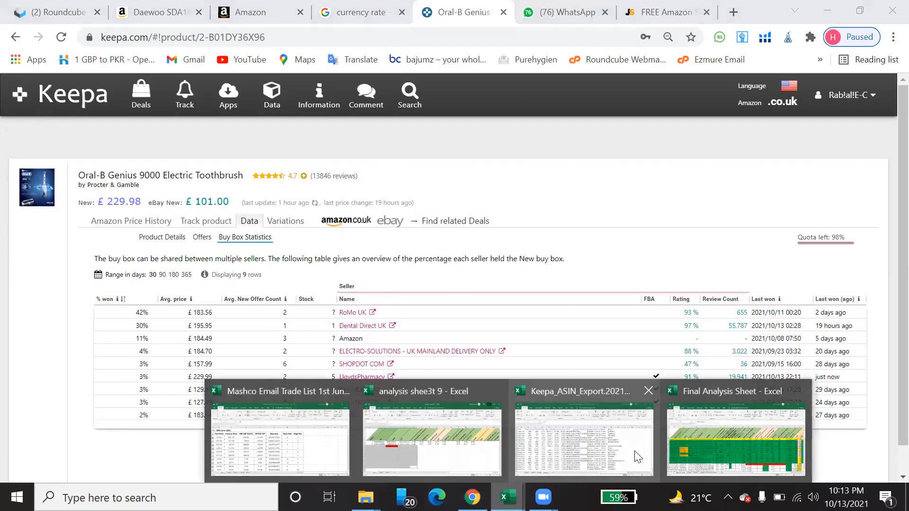
click(736, 440)
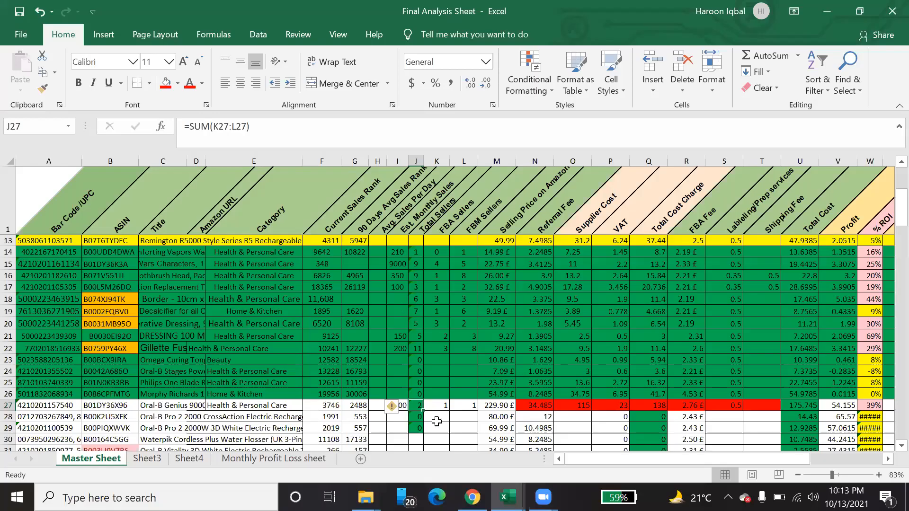
click(126, 405)
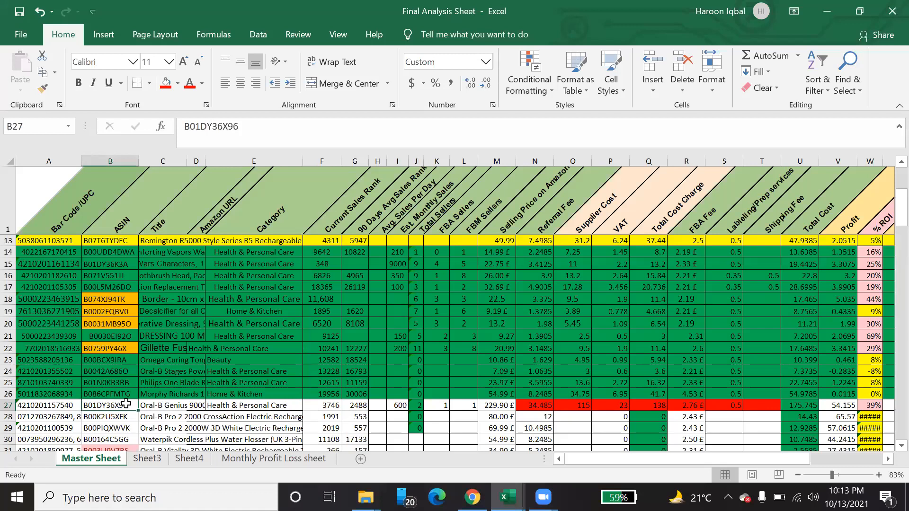
key(ctrl+c)
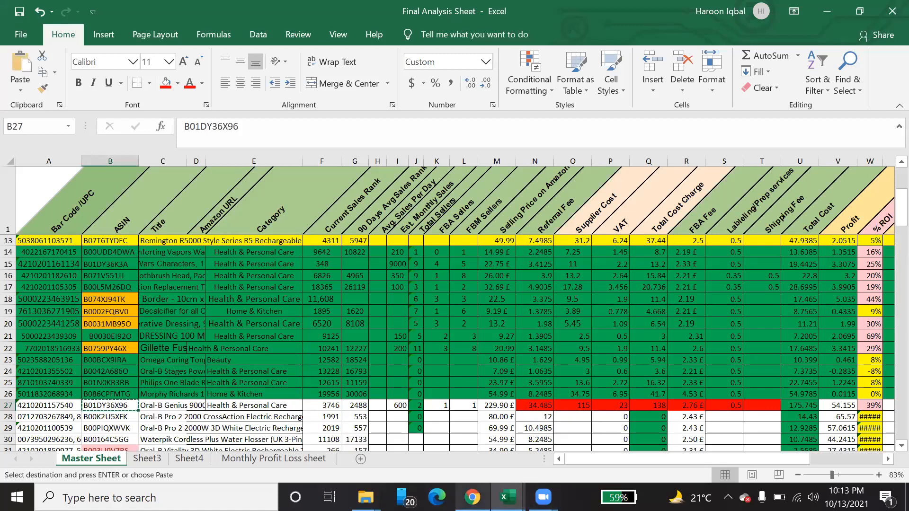
key(alt+Tab)
click(667, 7)
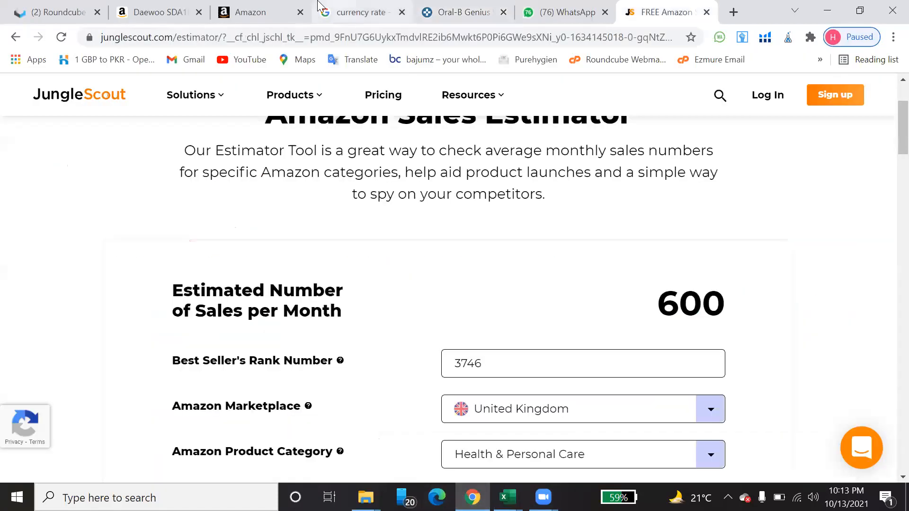
click(217, 9)
click(163, 12)
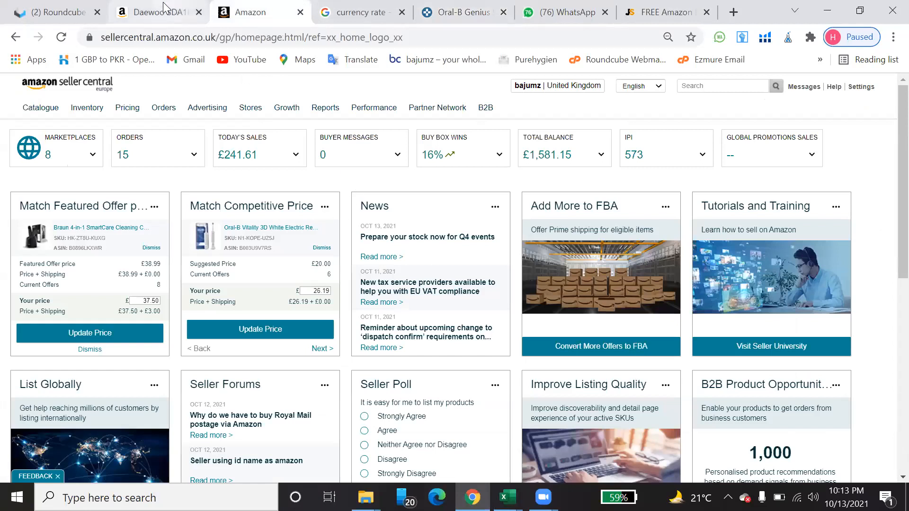
drag(340, 93, 226, 93)
key(ctrl+v)
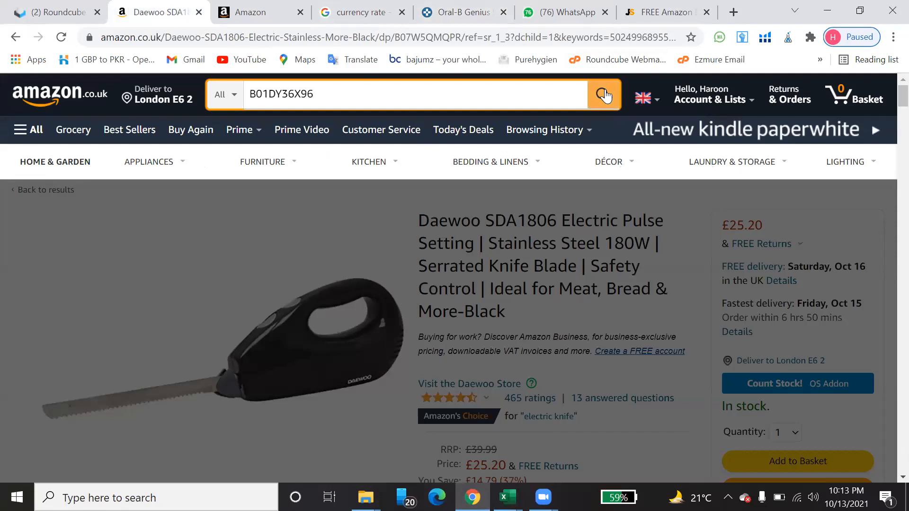
click(603, 95)
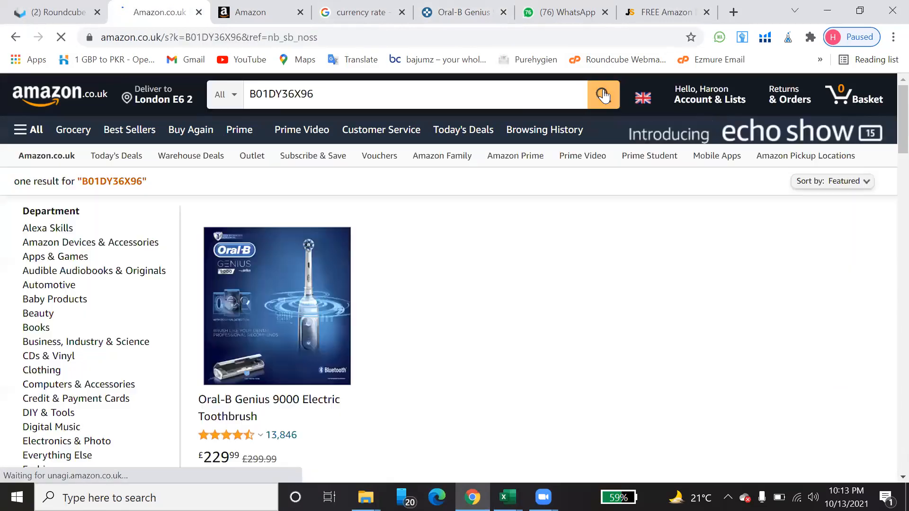
Step: Open the Oral-B Genius 9000 Electric Toothbrush listing from the results and find its Keepa price history chart
scroll(592, 241, down, 3)
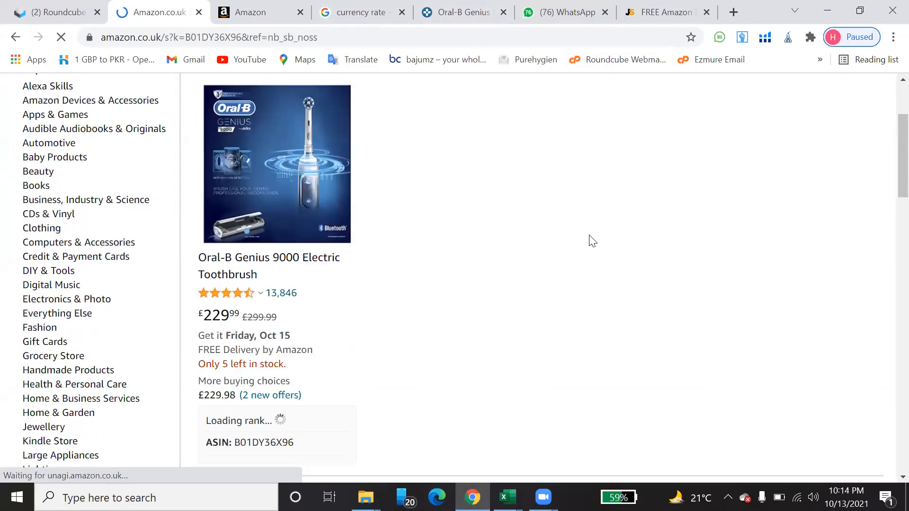
scroll(592, 242, down, 1)
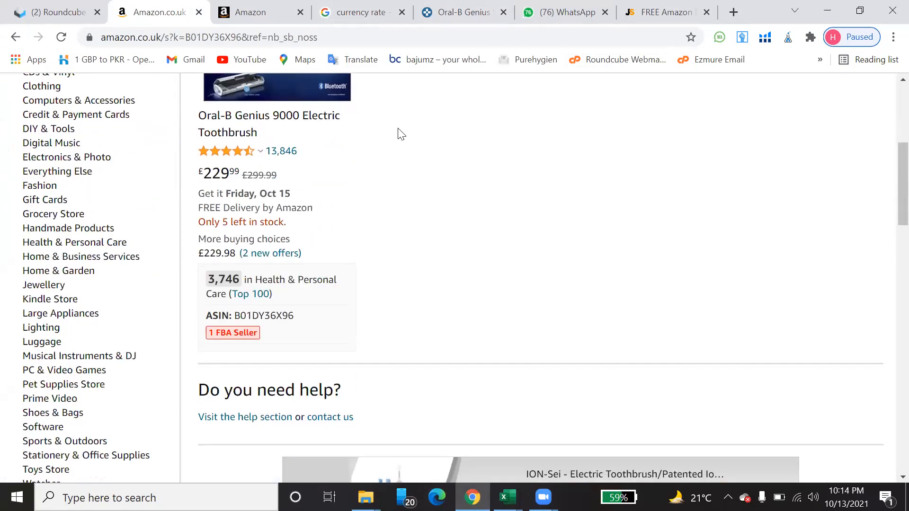
click(274, 121)
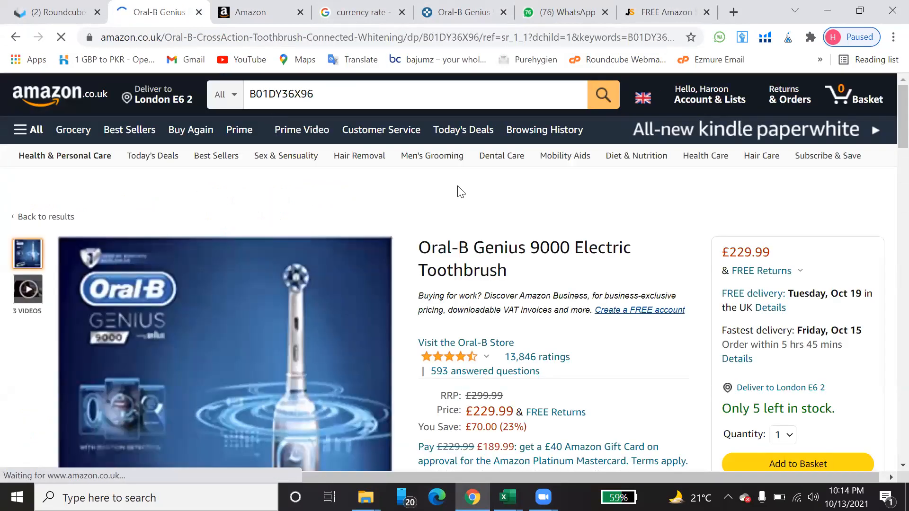
scroll(459, 190, down, 6)
scroll(458, 186, down, 7)
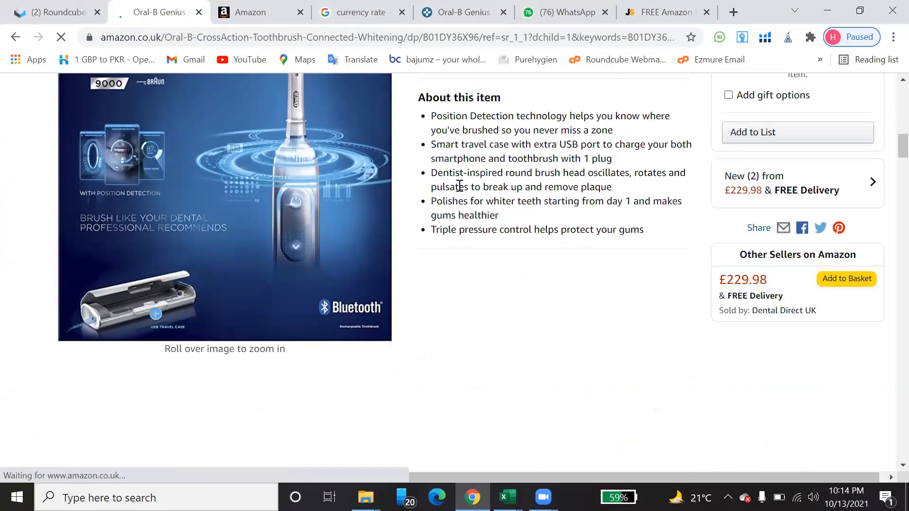
scroll(459, 186, down, 4)
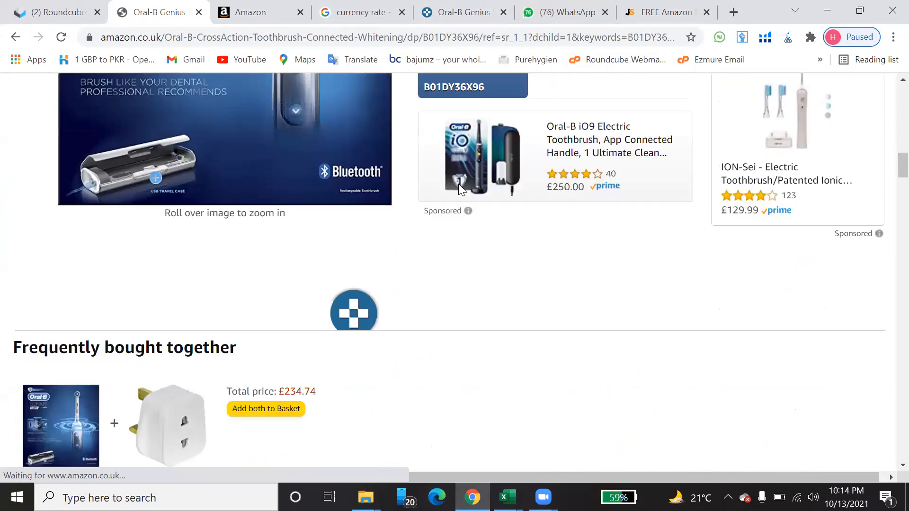
scroll(458, 185, down, 11)
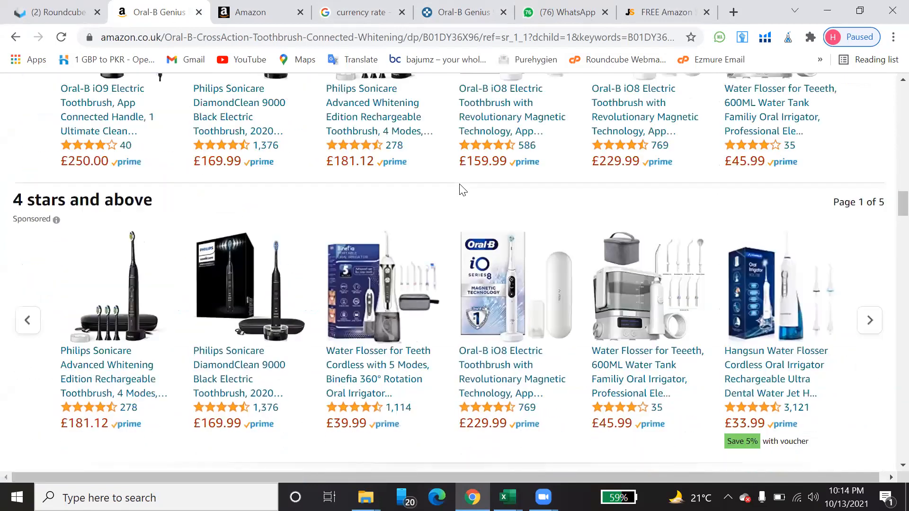
scroll(462, 189, down, 5)
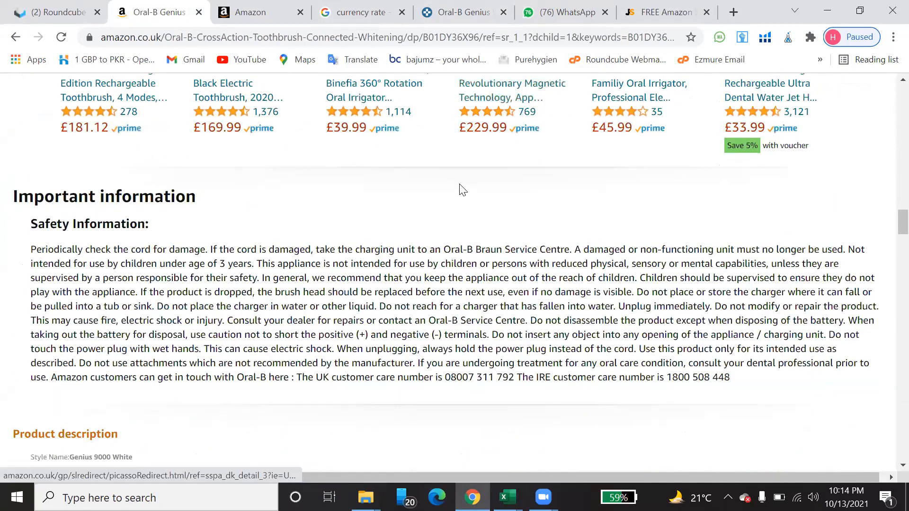
scroll(459, 184, down, 5)
scroll(466, 176, up, 9)
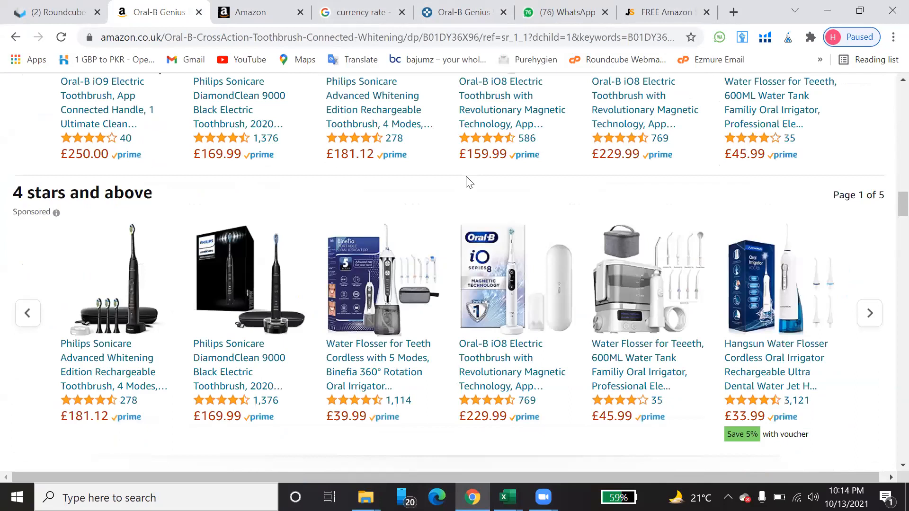
scroll(466, 177, up, 10)
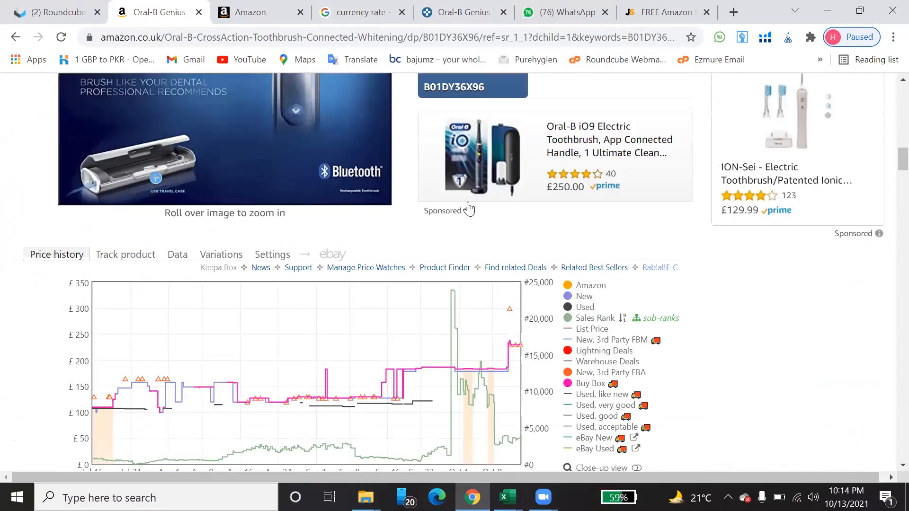
Step: Set the Keepa chart range to Year and examine the price, sales rank and offer count history
scroll(468, 208, down, 3)
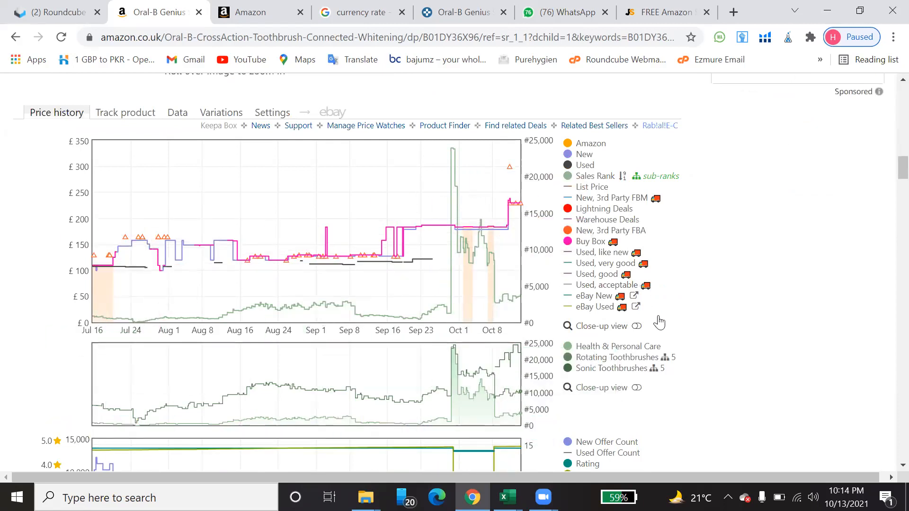
scroll(658, 323, down, 3)
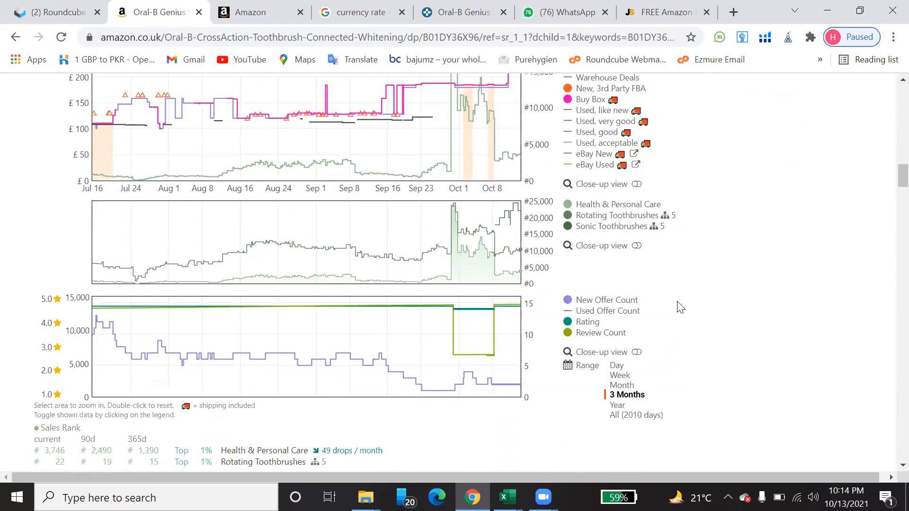
click(616, 406)
scroll(432, 205, up, 1)
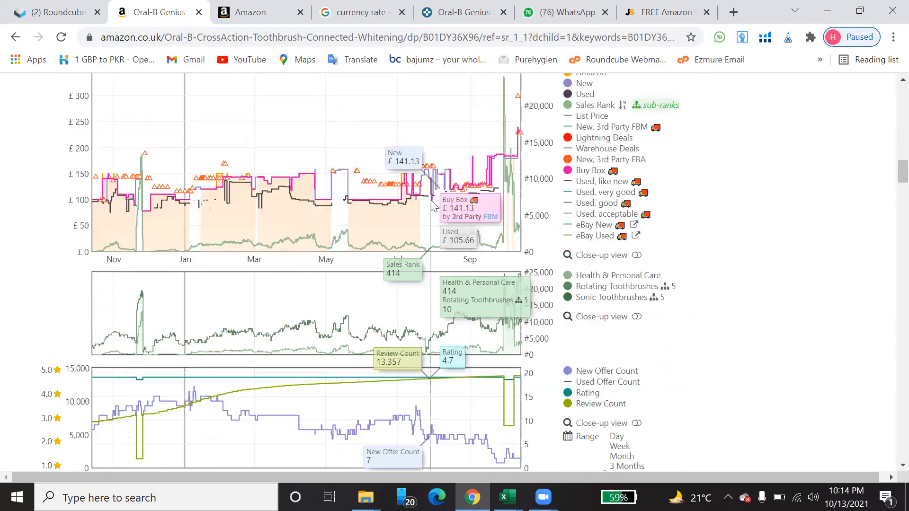
scroll(431, 205, up, 1)
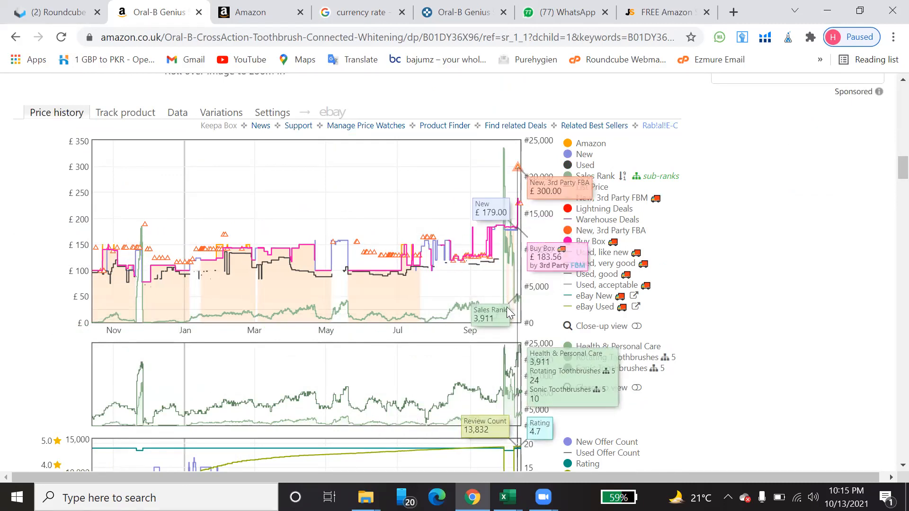
scroll(392, 322, down, 3)
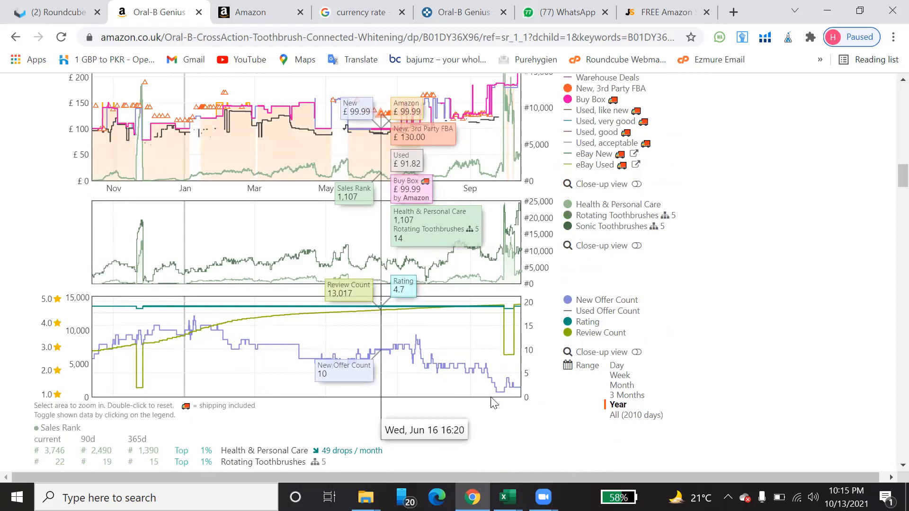
Step: Return to the Final Analysis Sheet in Excel and look over the product rows below row 27
mouse_move(507, 496)
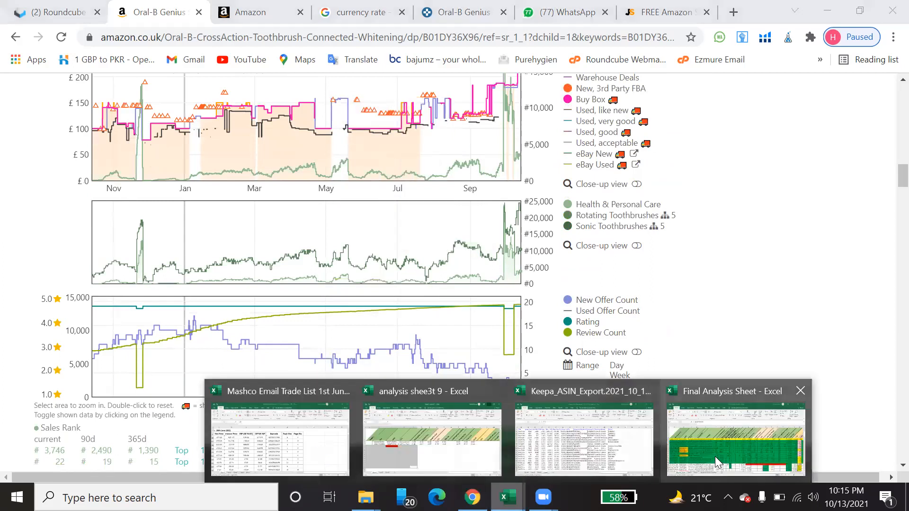
click(714, 454)
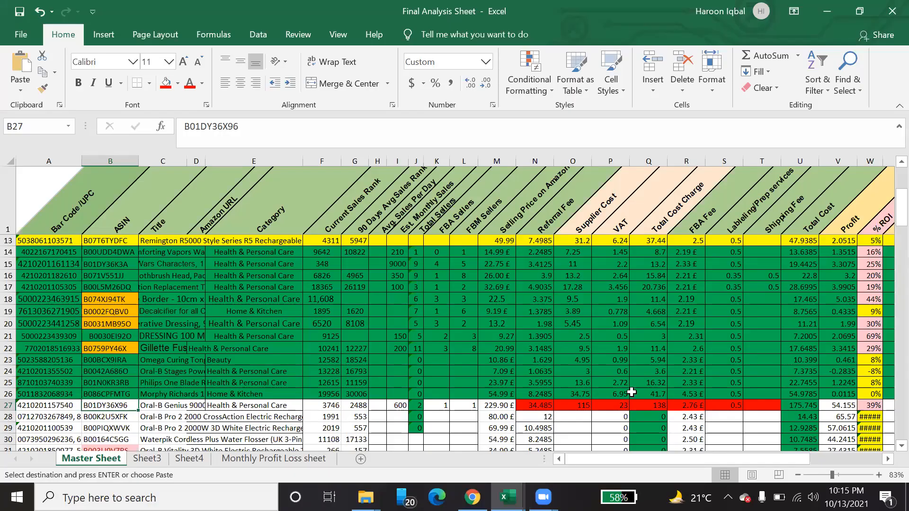
scroll(631, 391, down, 3)
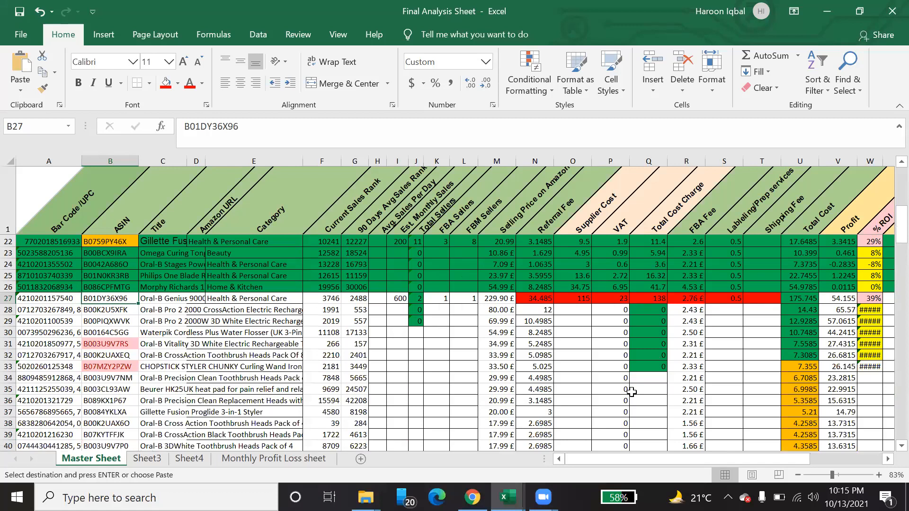